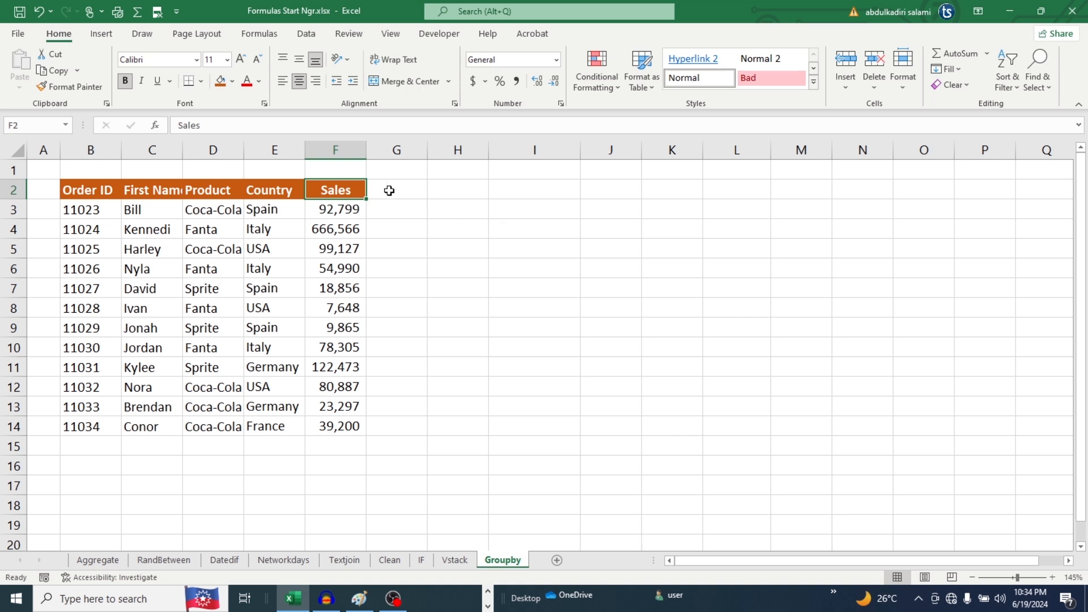
Enter =LEN(D4) in cell I4 to count the characters of the product name in D4
click(202, 231)
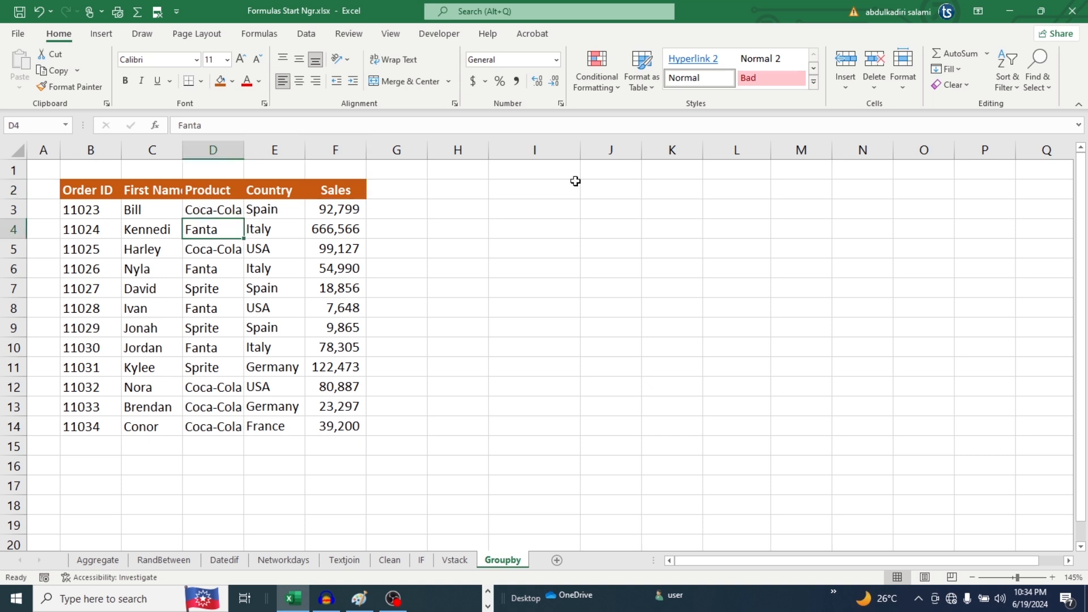
click(523, 230)
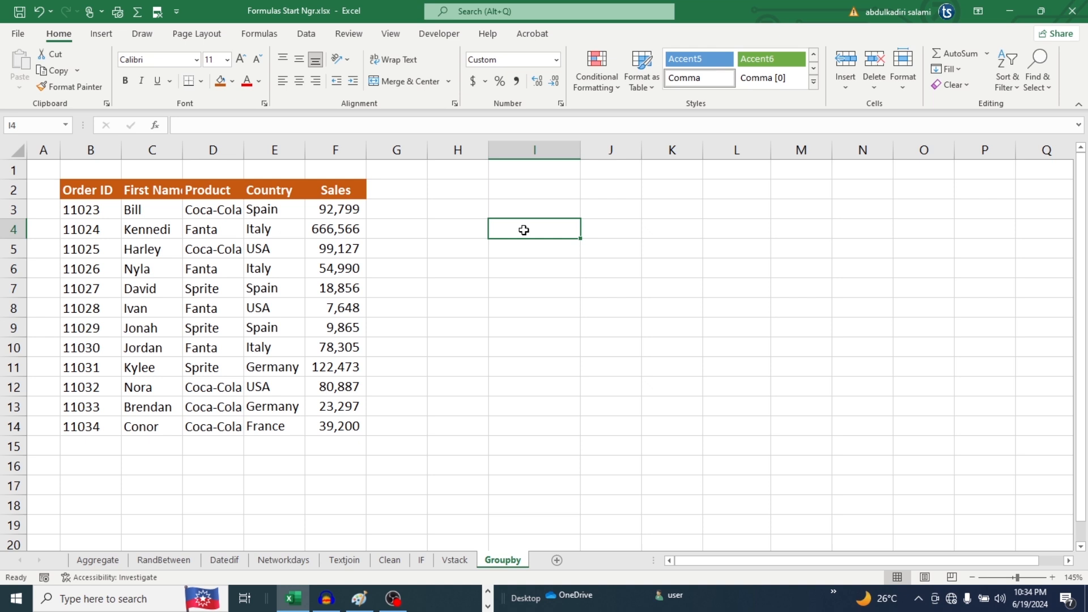
text(=)
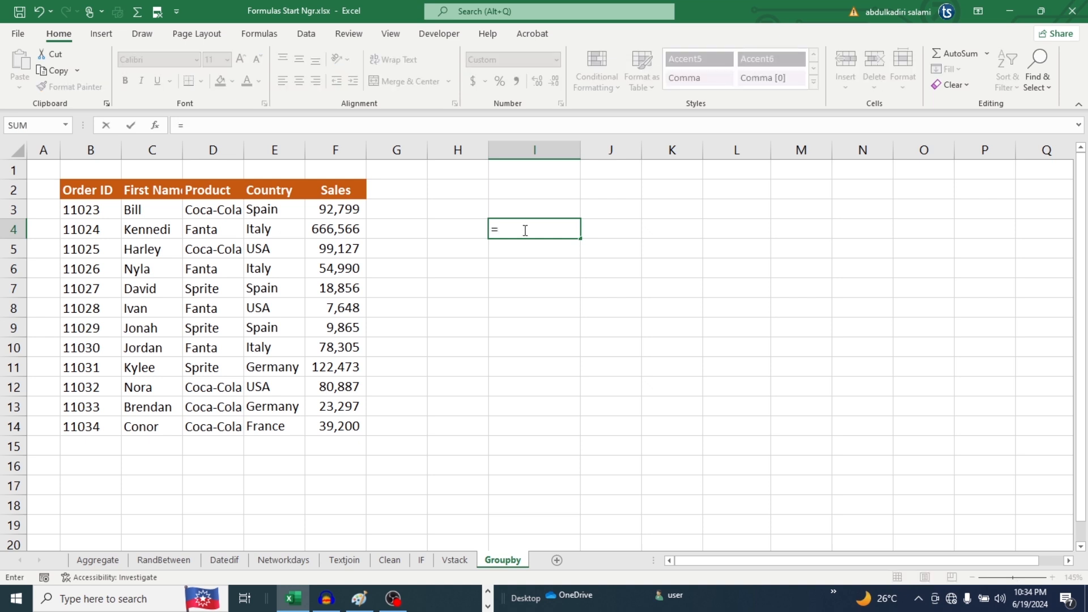
text(LEN)
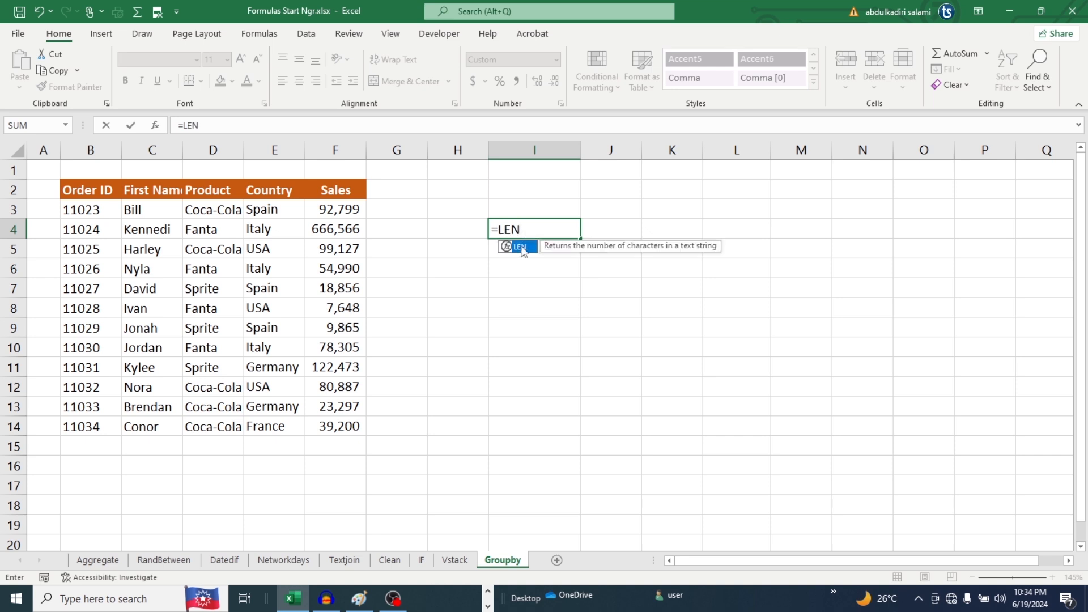
double_click(520, 247)
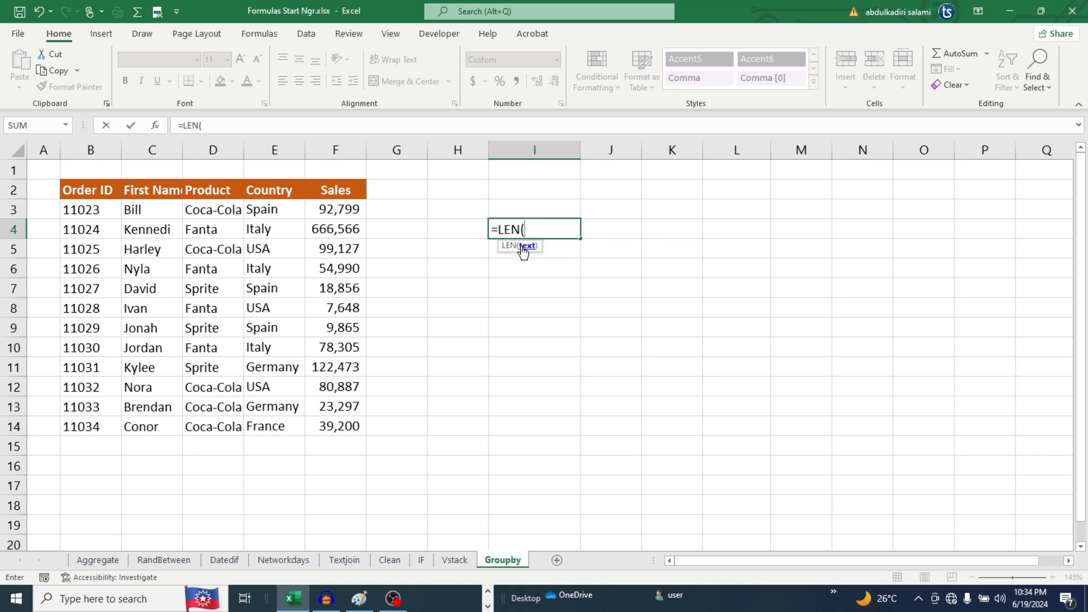
click(209, 231)
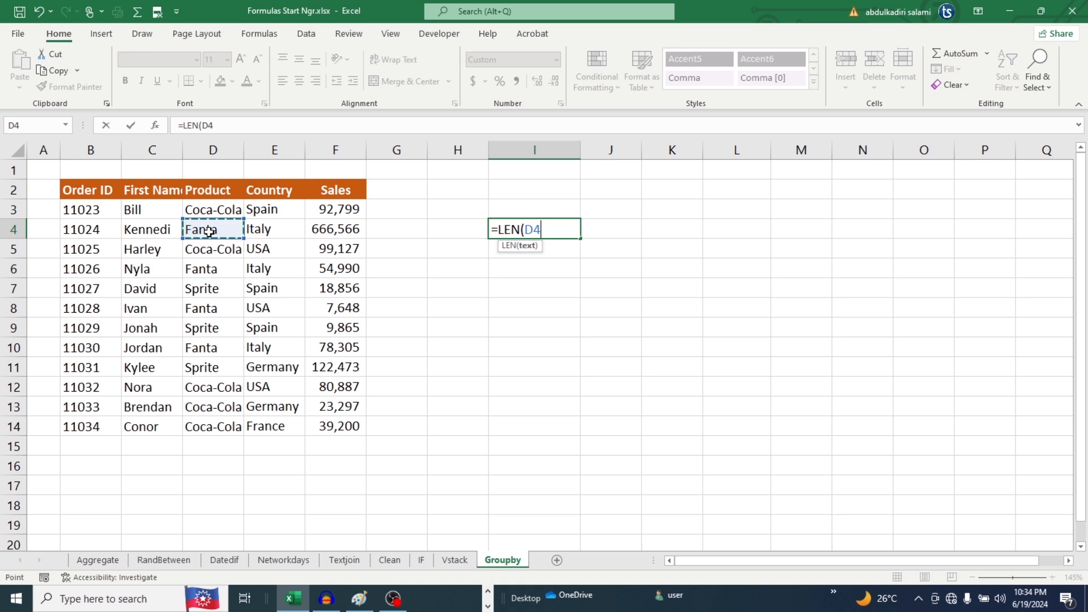
text())
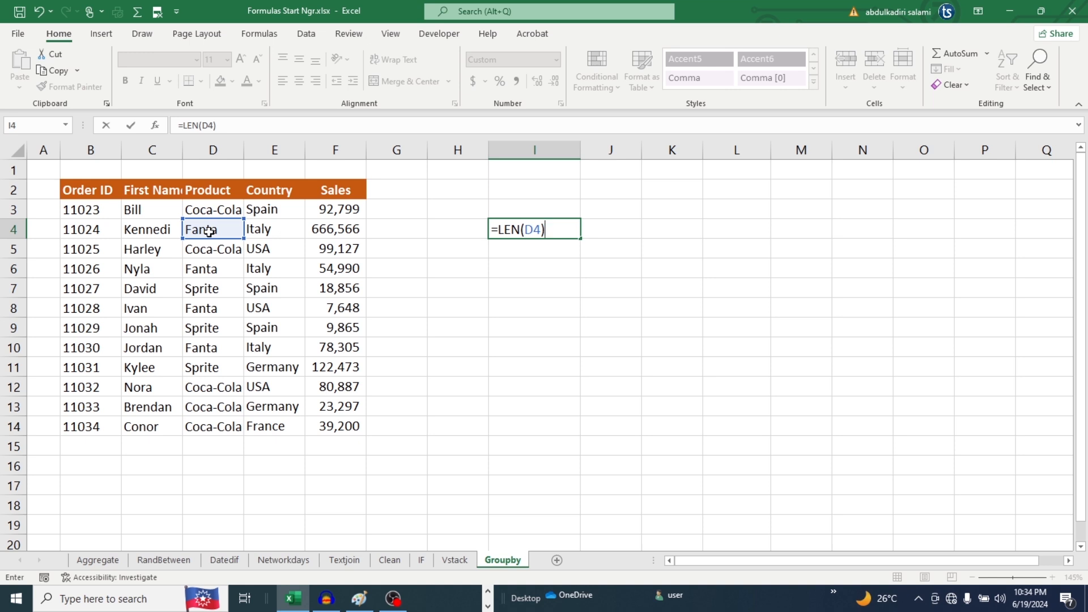
key(Return)
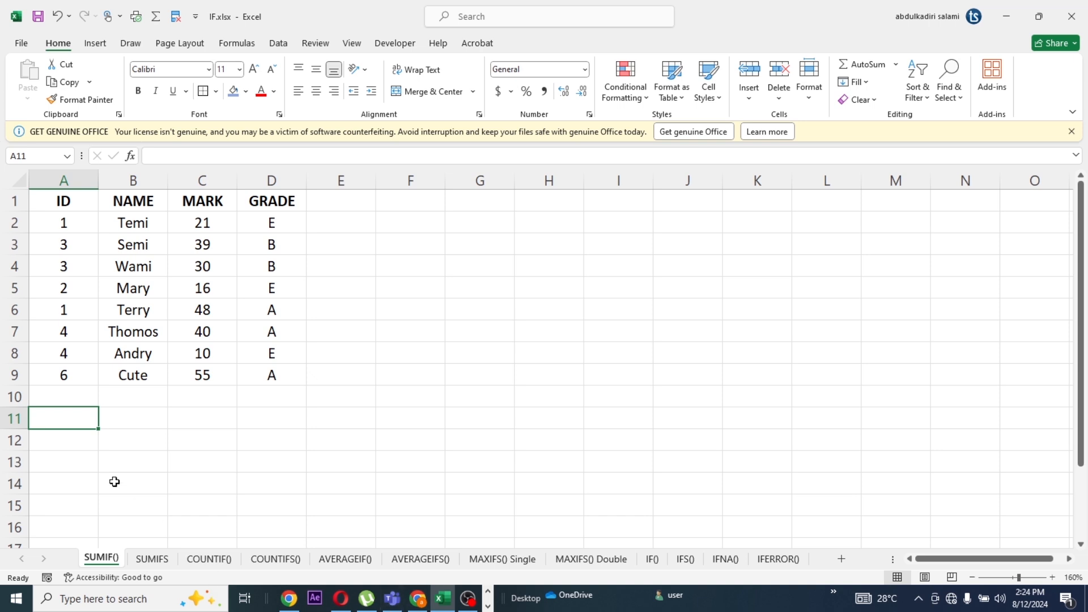
Begin a SUMIF formula in cell A11 of the SUMIF() sheet, with the NAME cells B2:B9 as the range
click(138, 418)
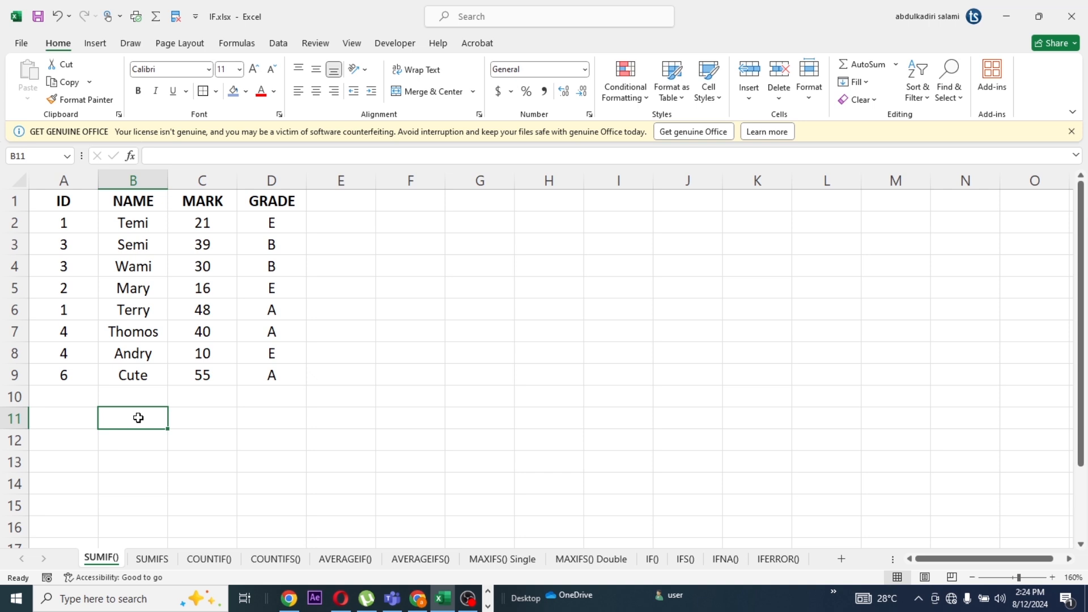
click(138, 198)
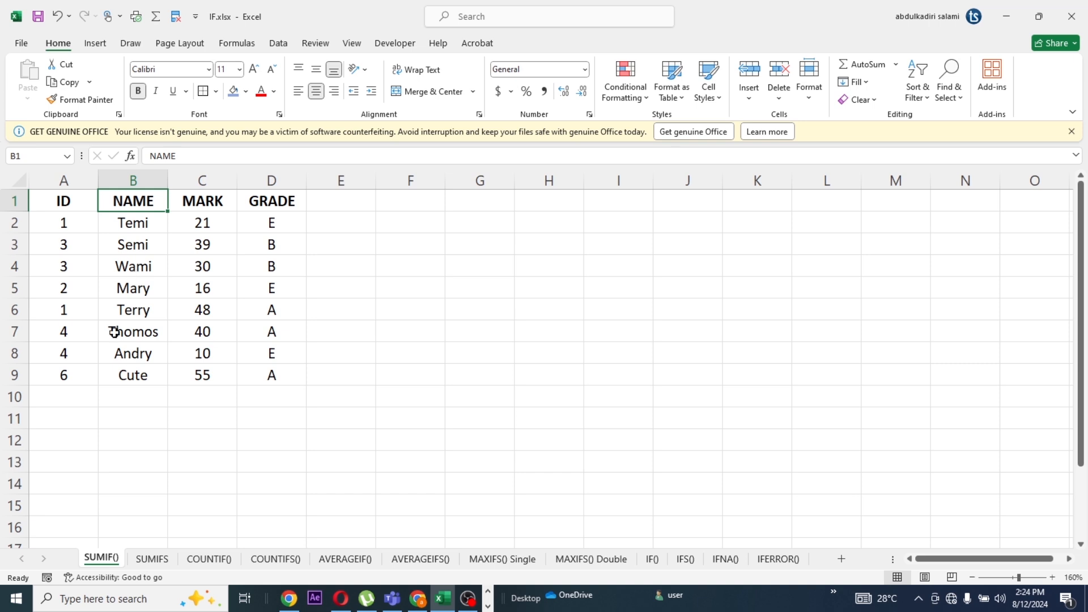
click(73, 417)
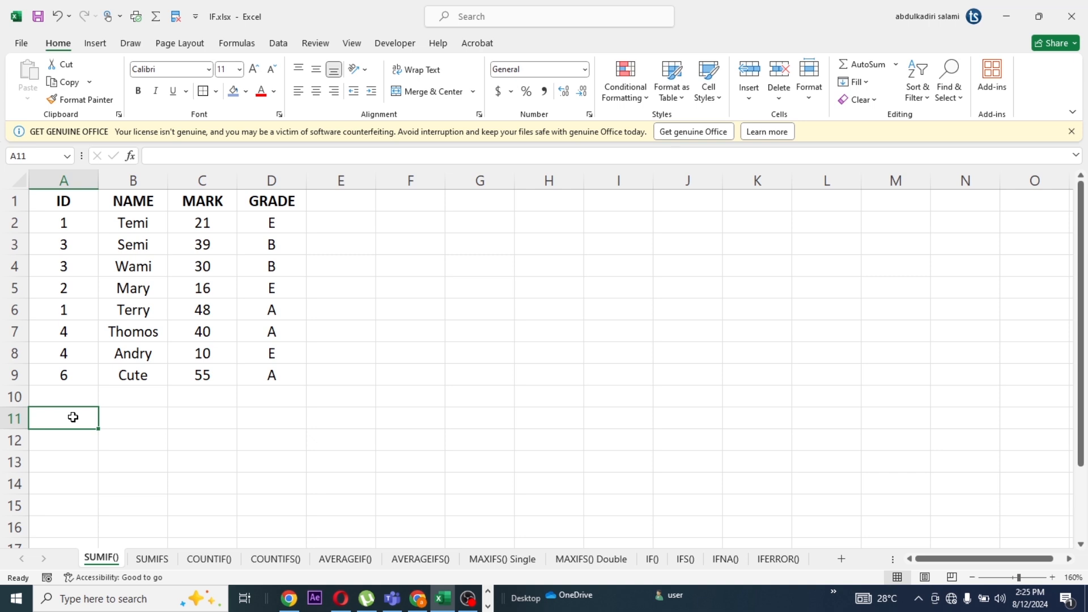
text(=)
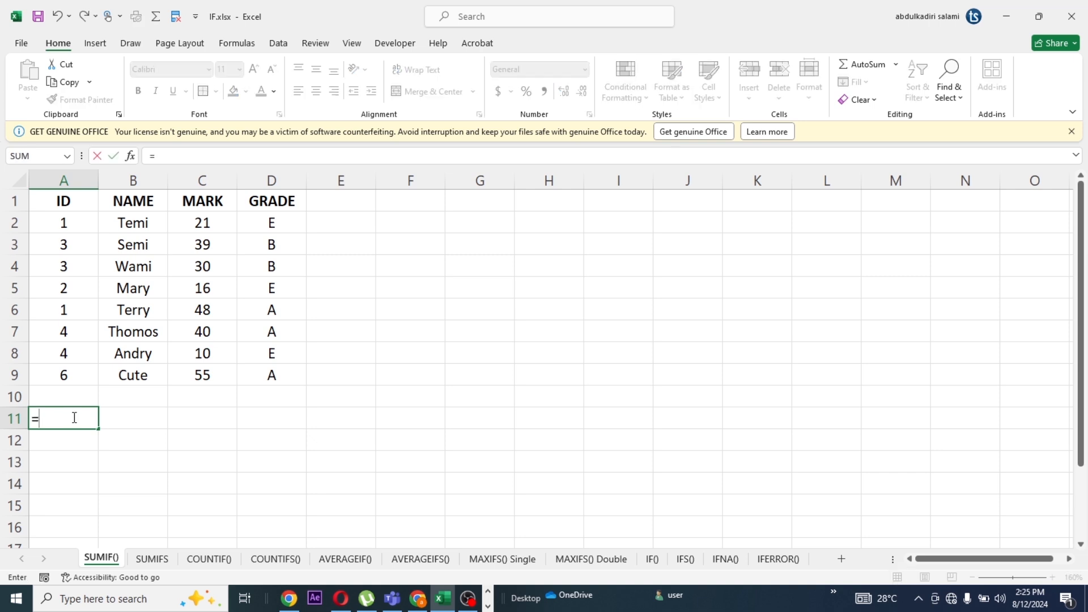
text(sum)
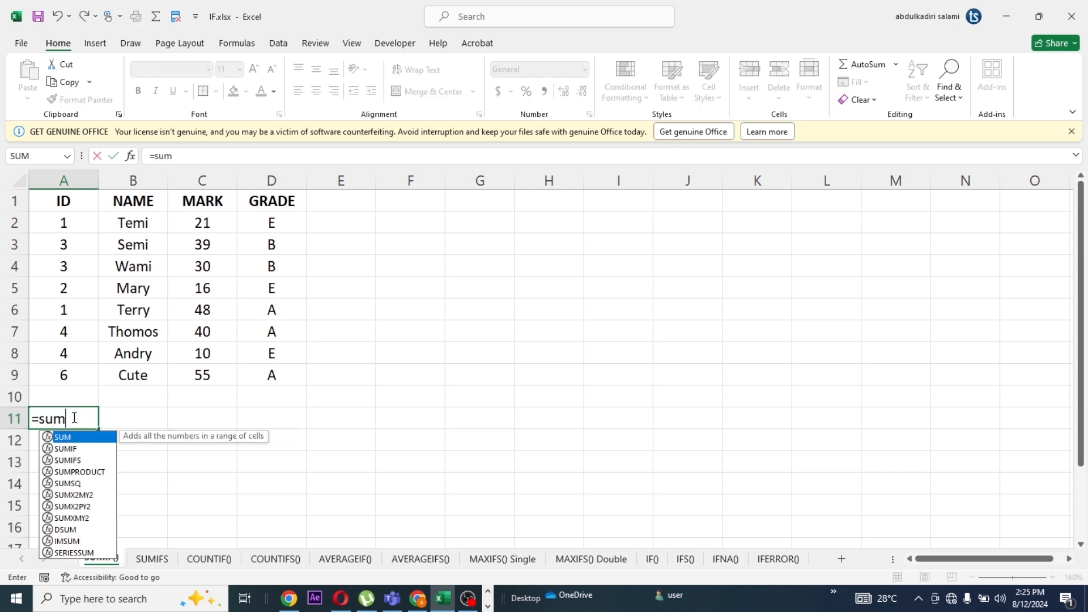
text(if)
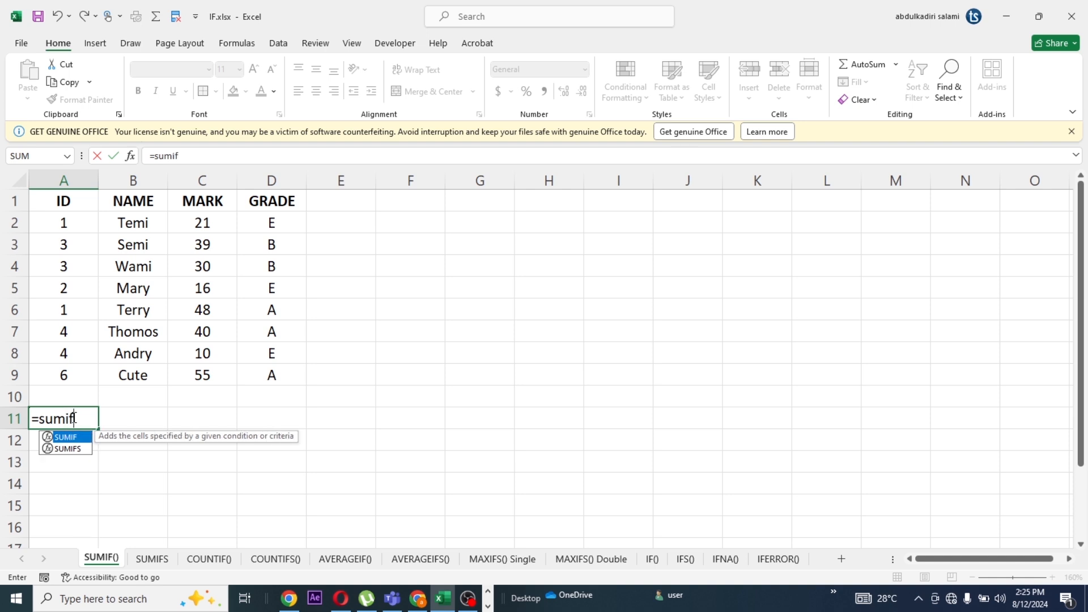
double_click(66, 436)
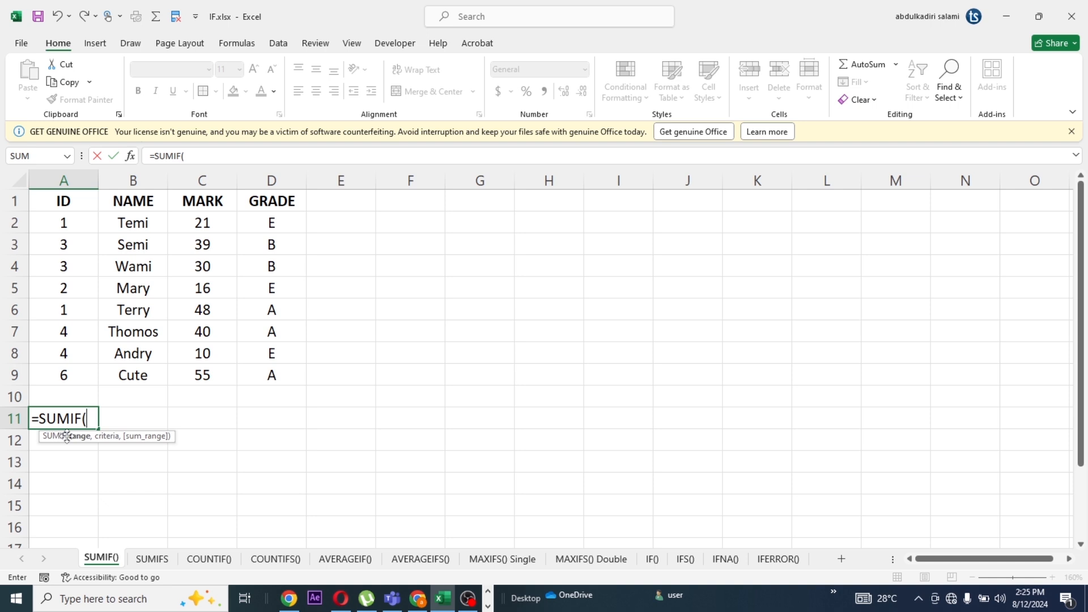
text(b2)
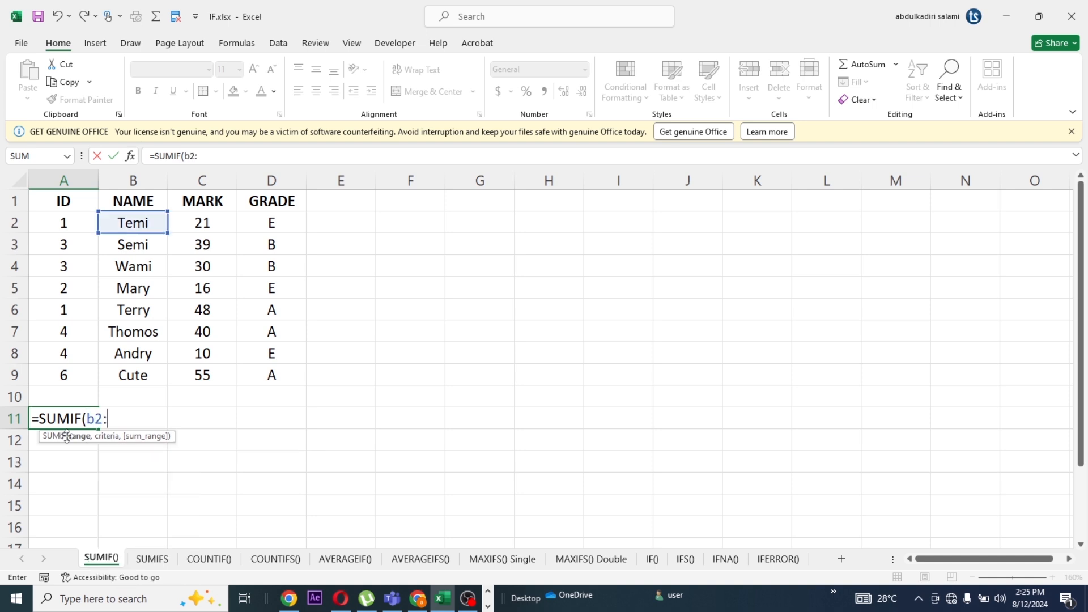
text(:b9)
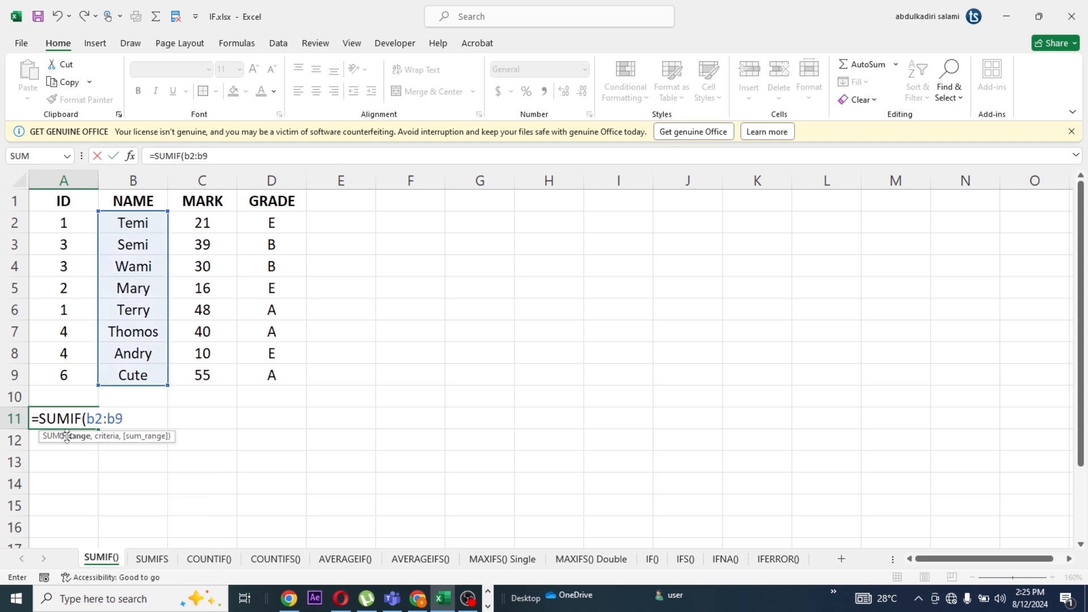
text(,")
Complete the SUMIF formula in A11 with the criteria "*mi" and the sum range C2:C9
text(*mi)
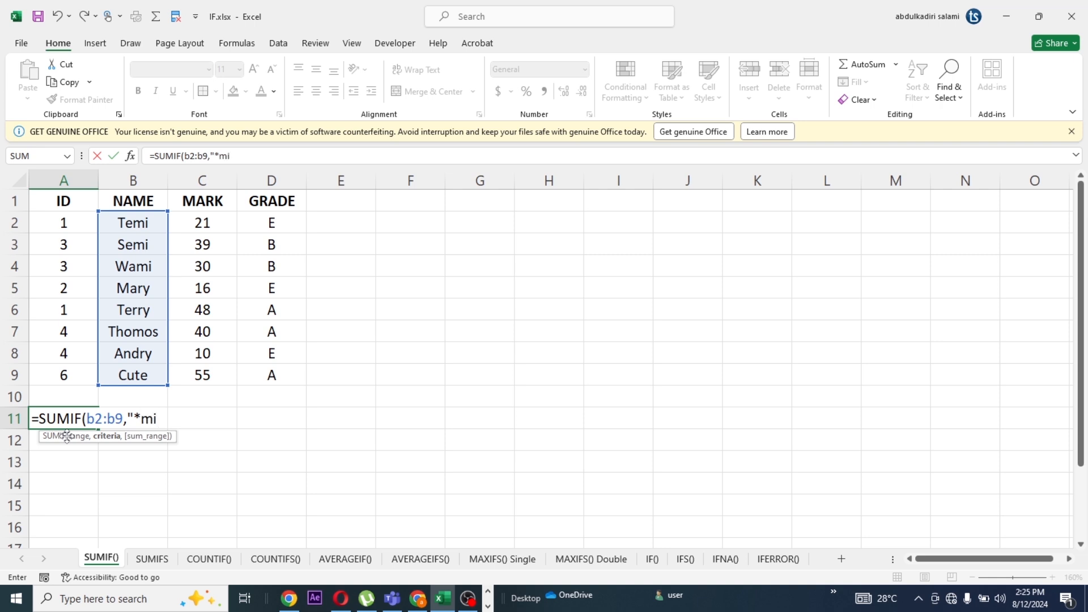
text(",c2)
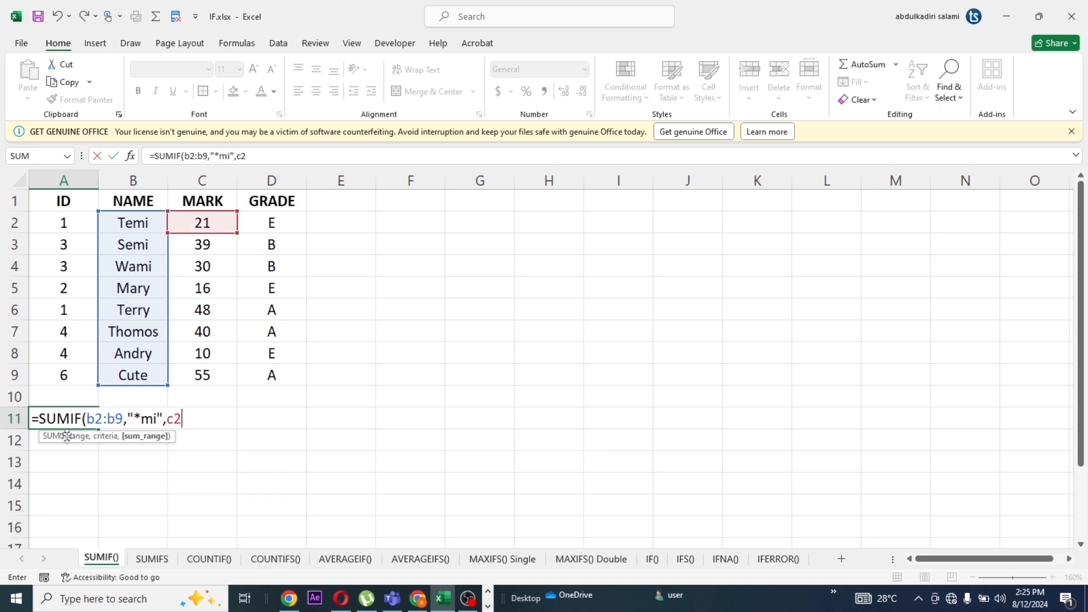
text(:c9)
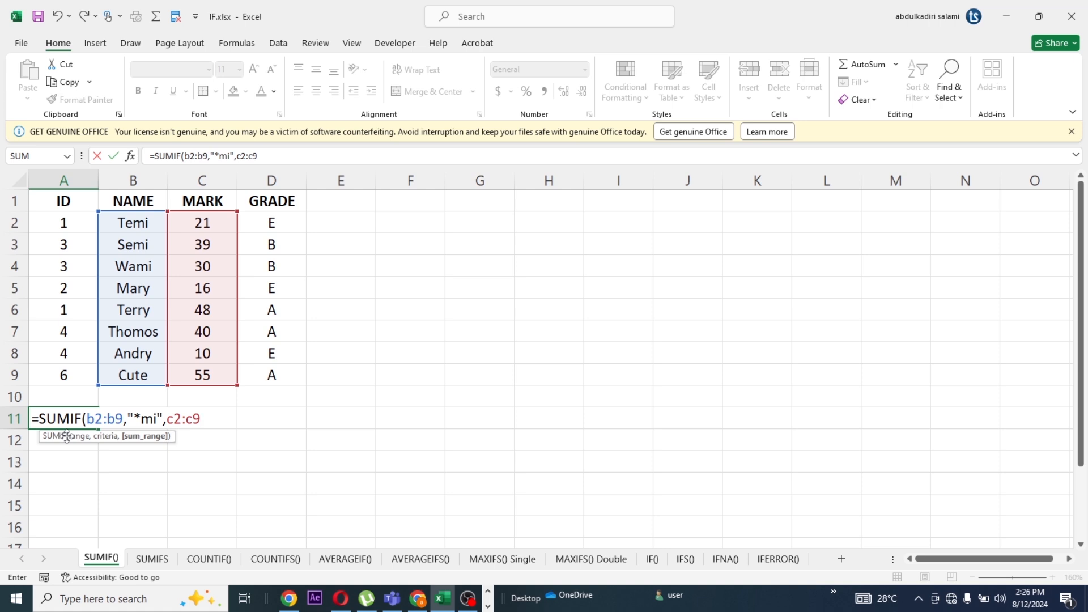
text())
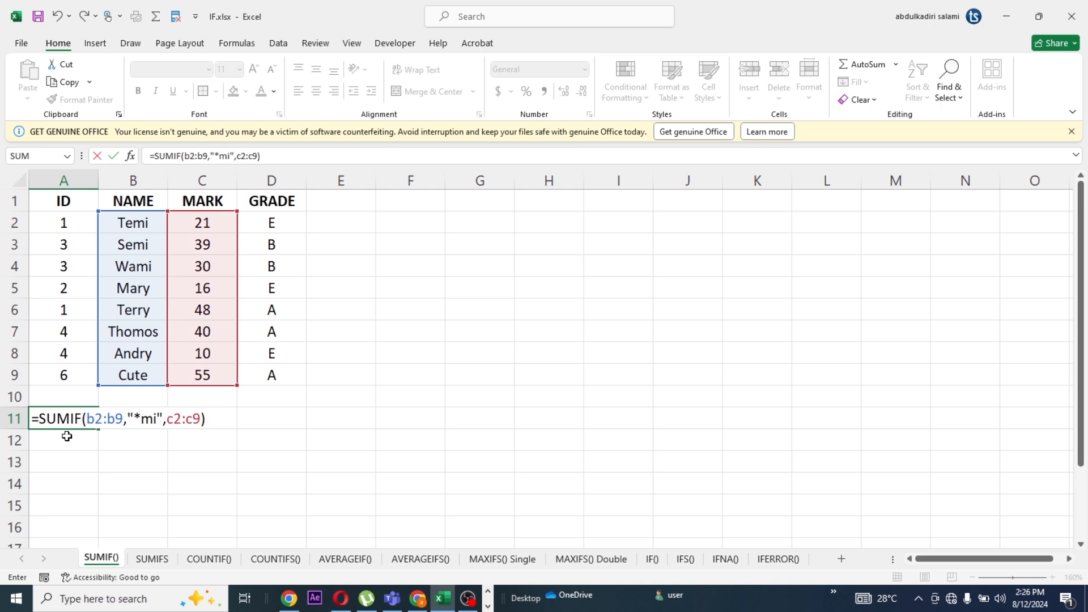
key(Return)
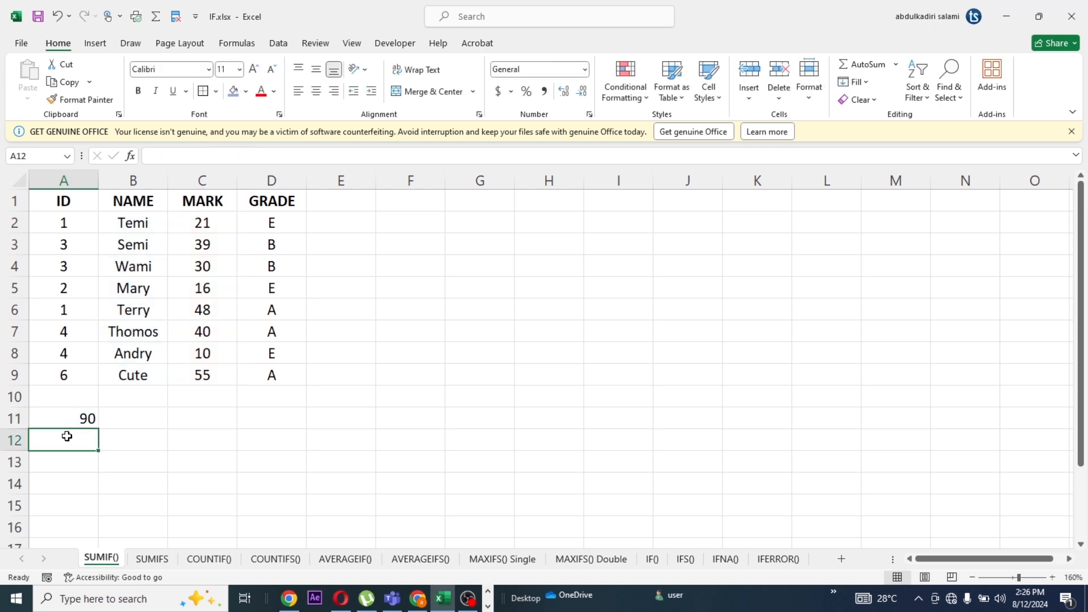
Check the SUMIF result in A11 against the names ending in "mi" and their marks in rows 2 to 4
click(85, 419)
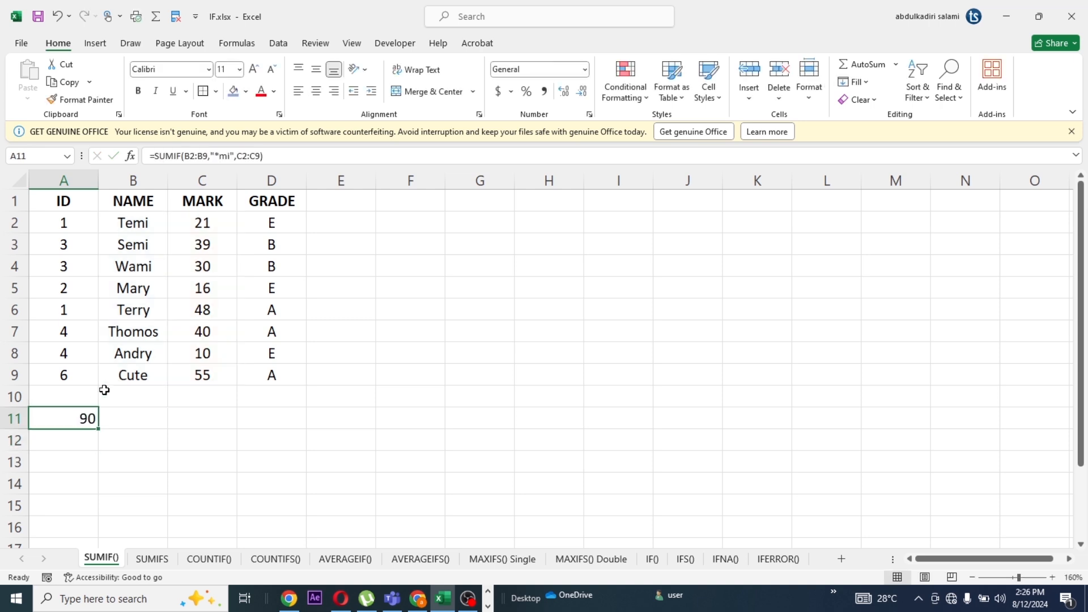
click(145, 230)
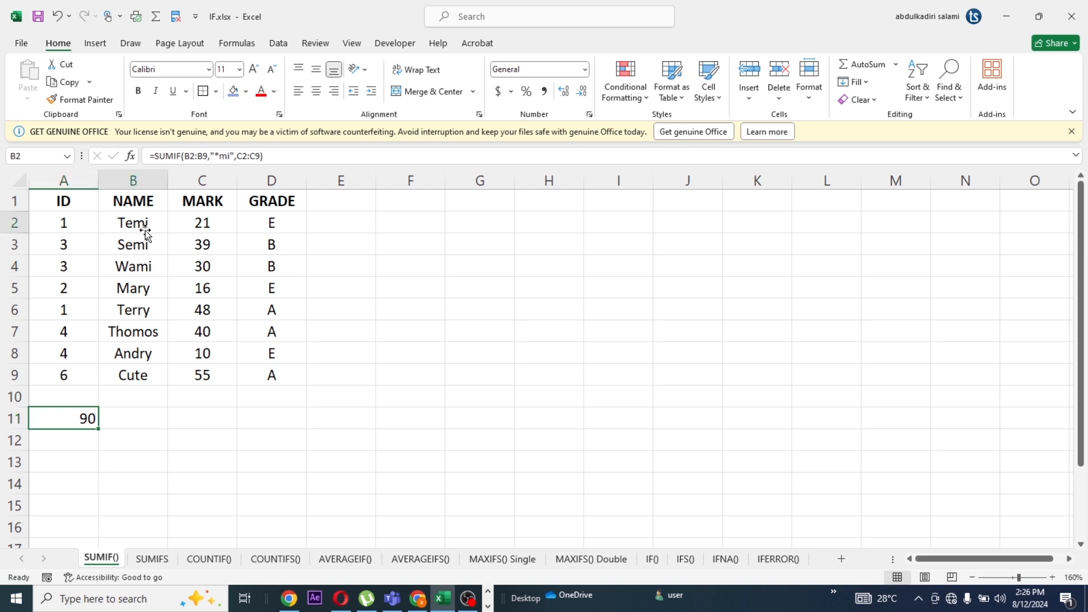
click(141, 245)
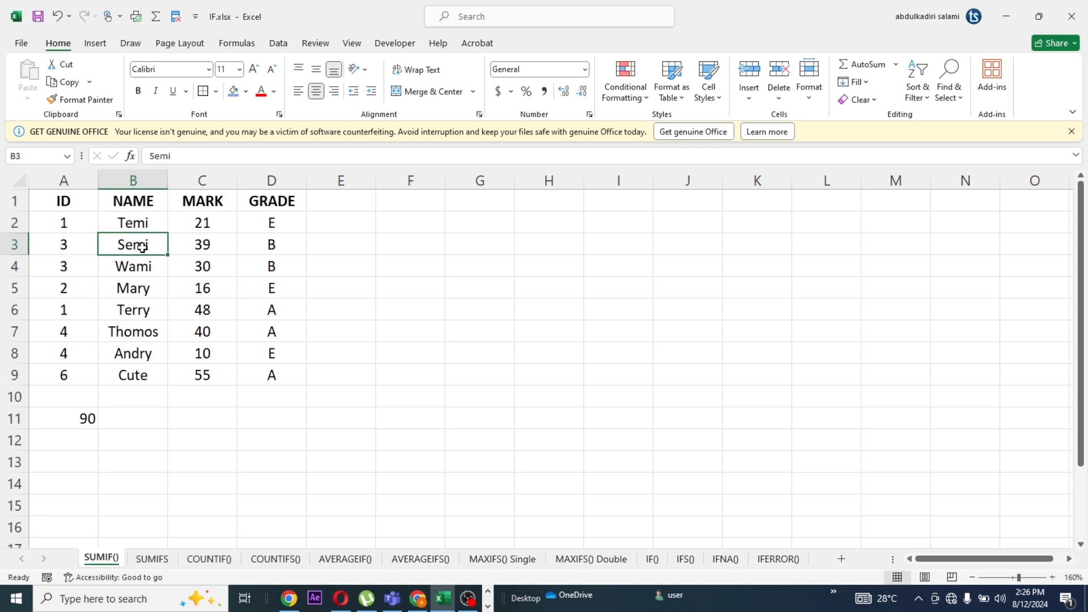
click(142, 267)
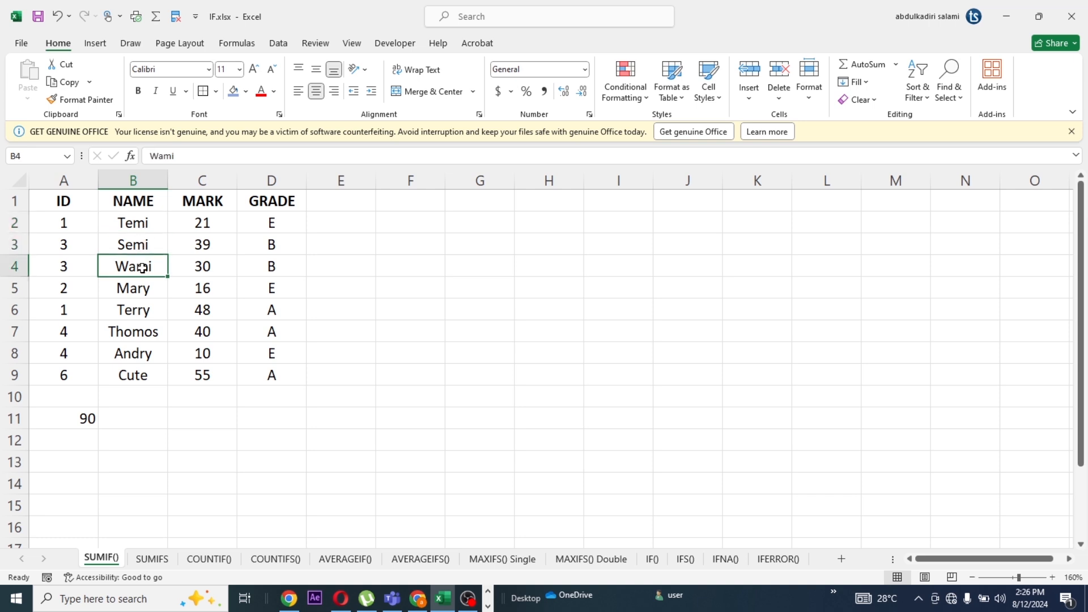
click(199, 270)
click(205, 246)
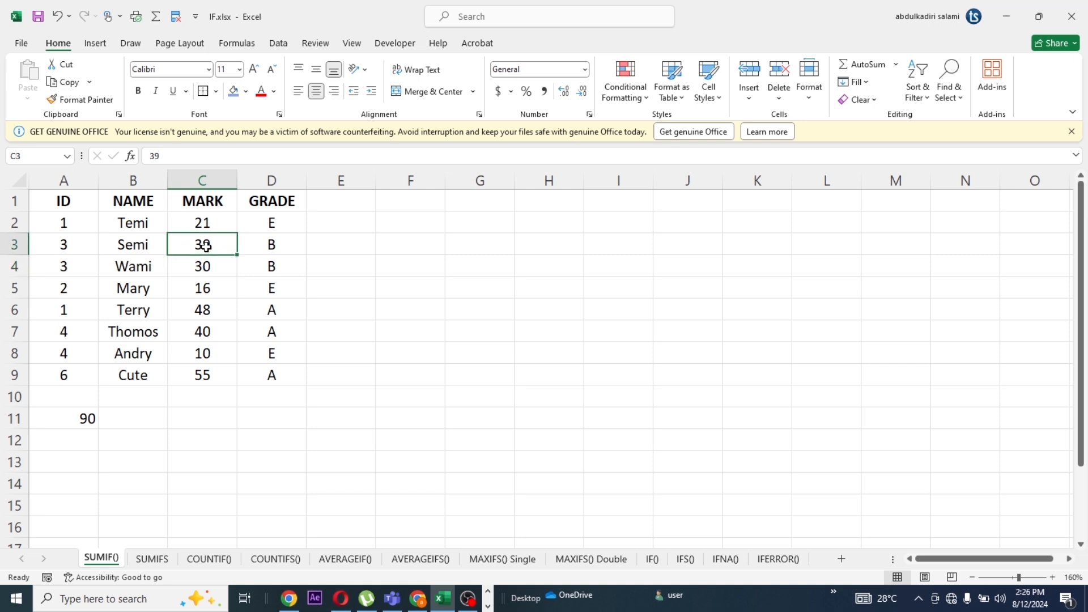
click(205, 224)
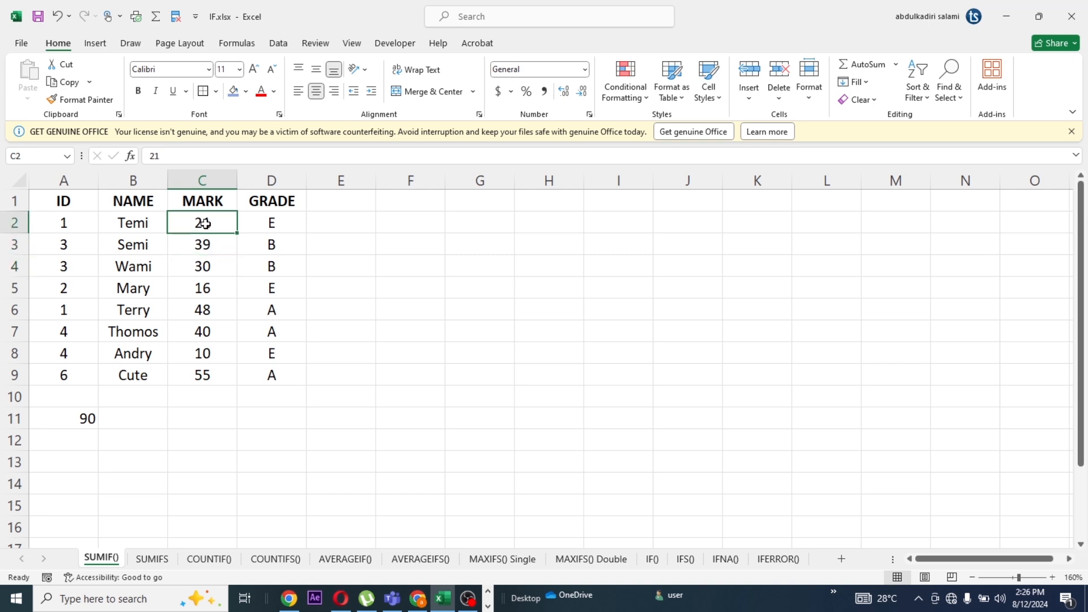
click(88, 419)
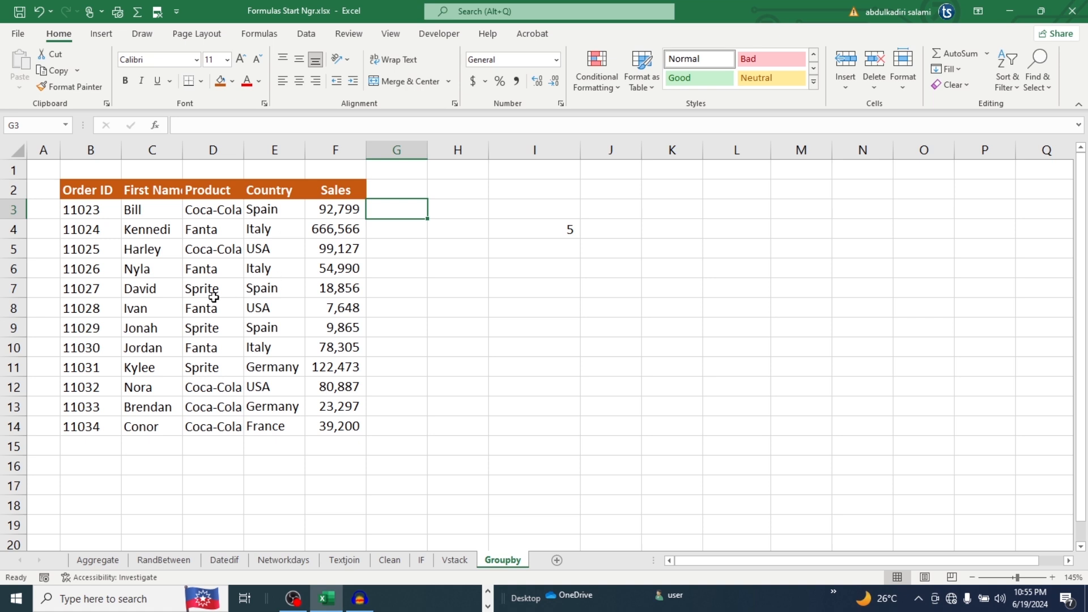
Begin a REPLACE formula in cell G11 of the Groupby sheet, with the country name in E11 as the old text
click(270, 365)
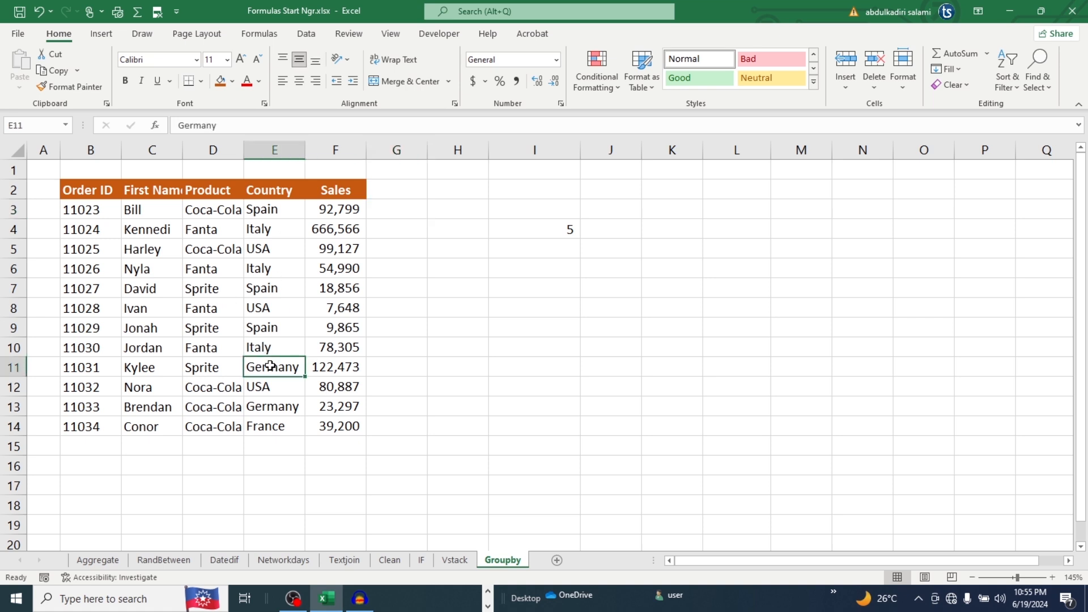
click(404, 368)
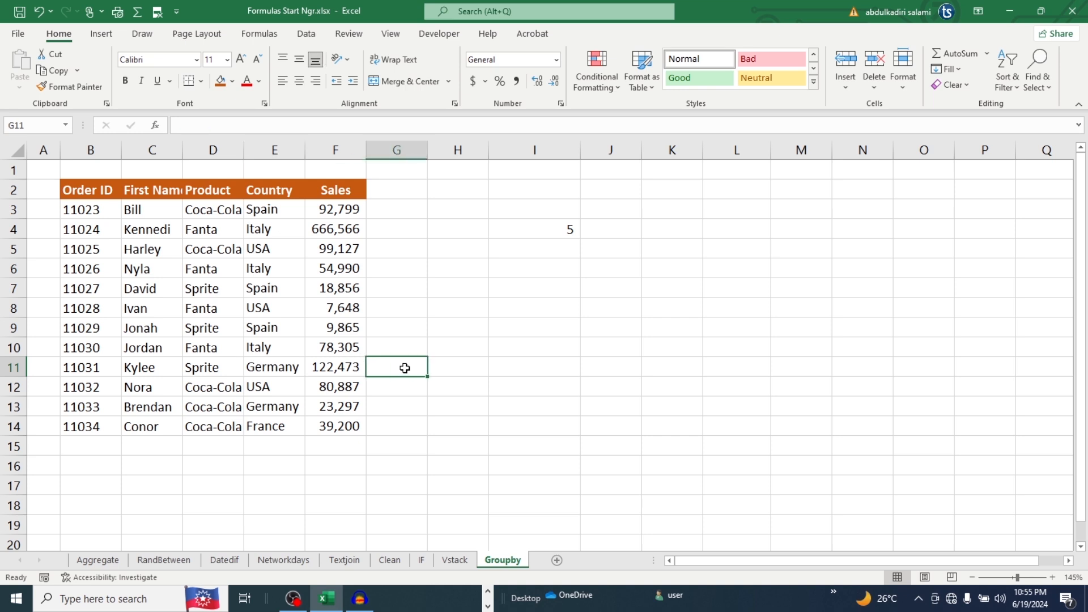
text(=REP)
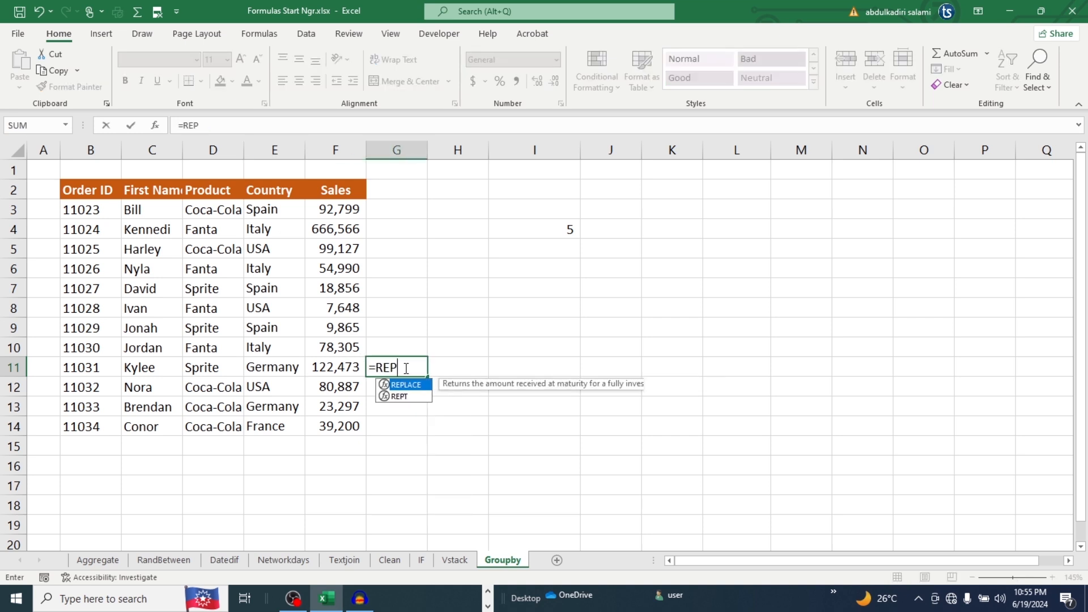
text(LACE)
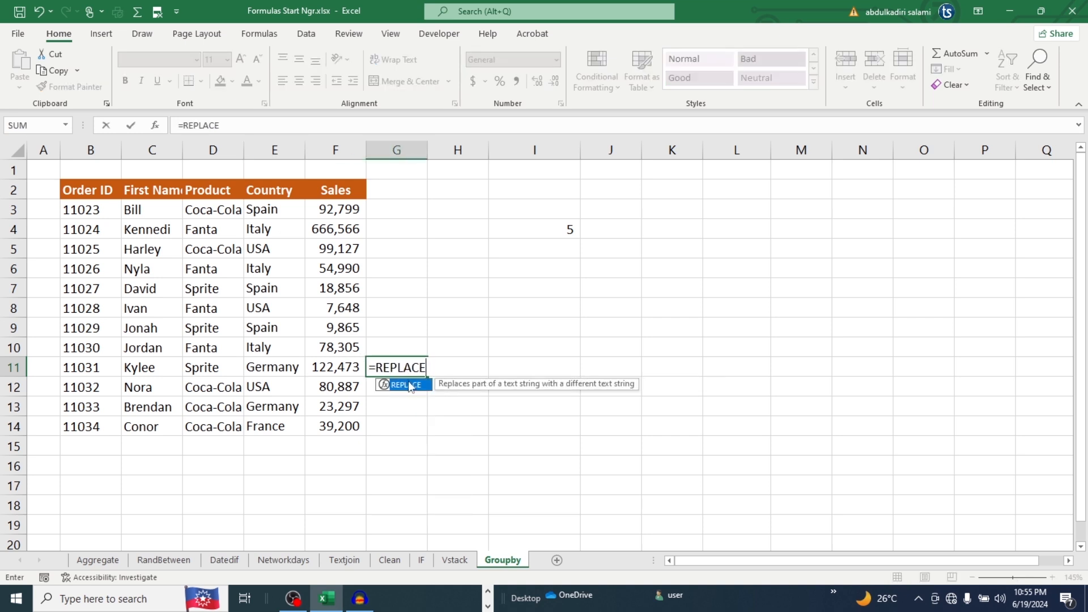
double_click(408, 385)
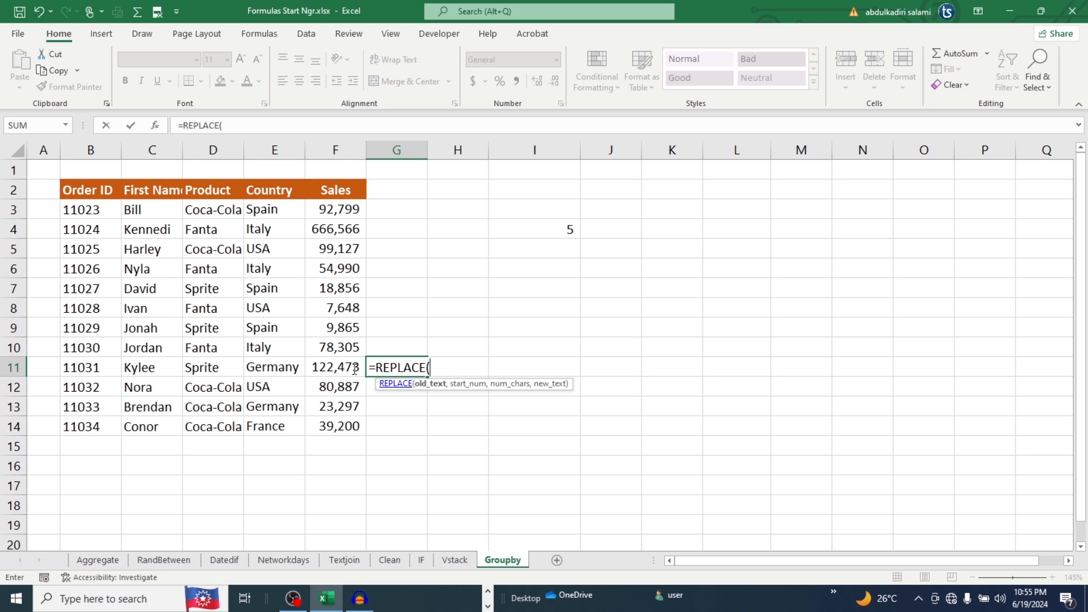
click(282, 369)
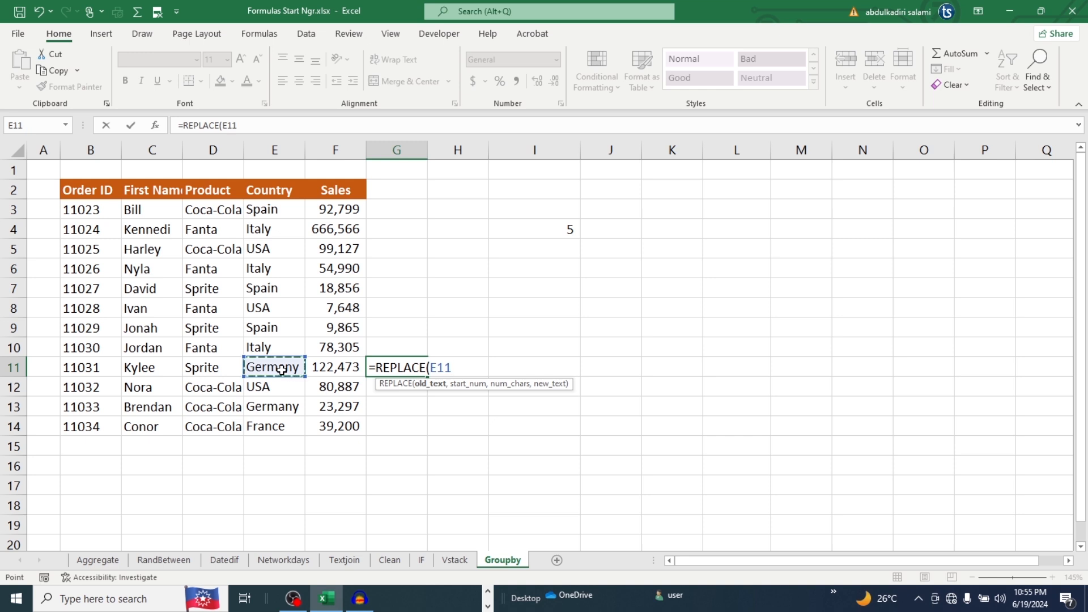
Complete the REPLACE formula in G11 with start number 4, 4 characters and the new text "MORE"
text(,)
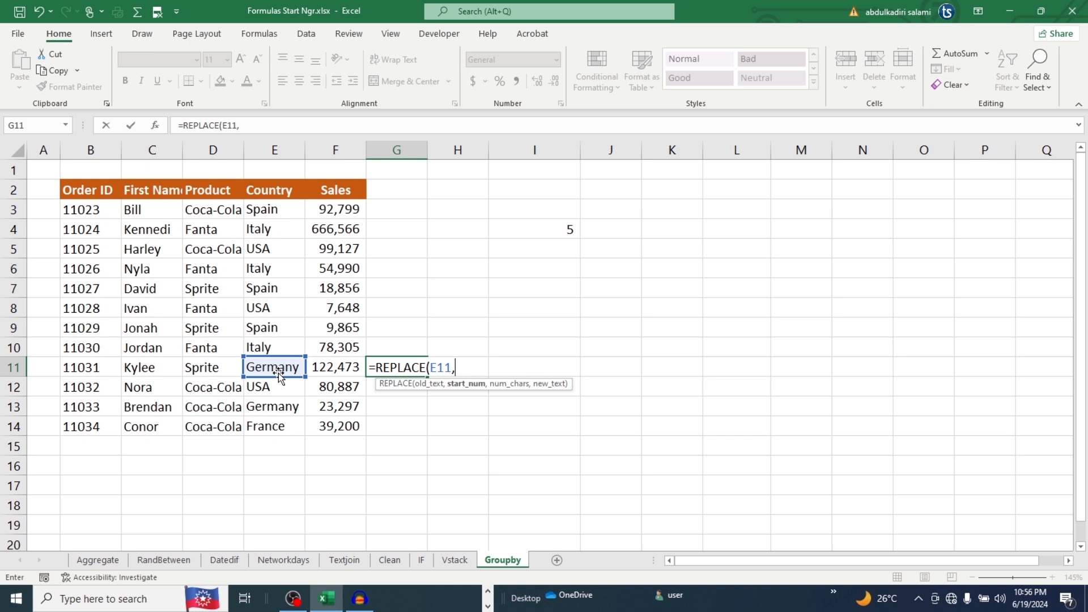
text(4,4)
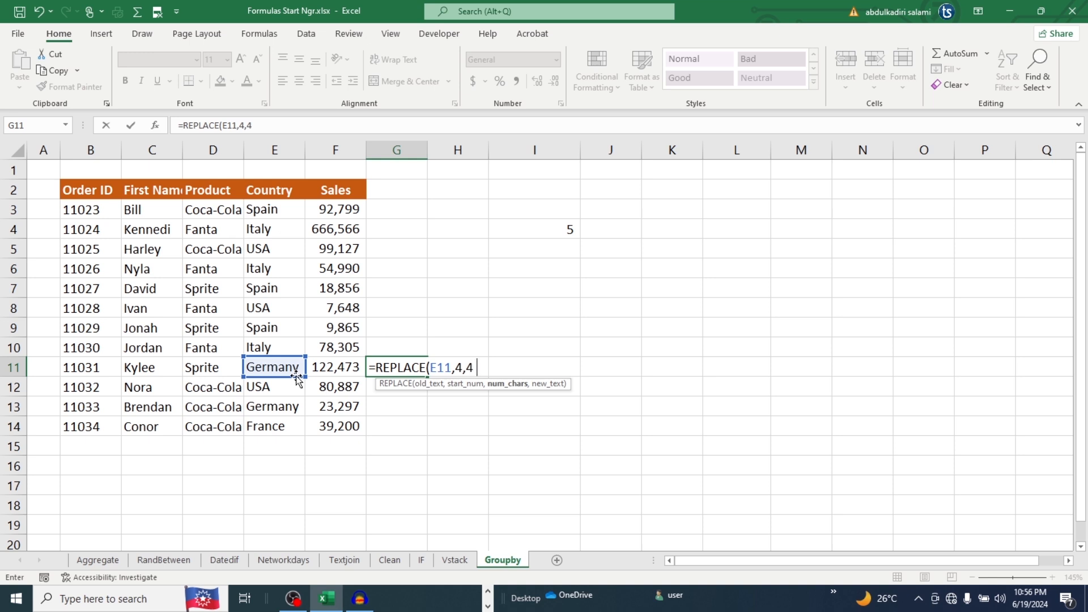
text(,)
text("MORE)
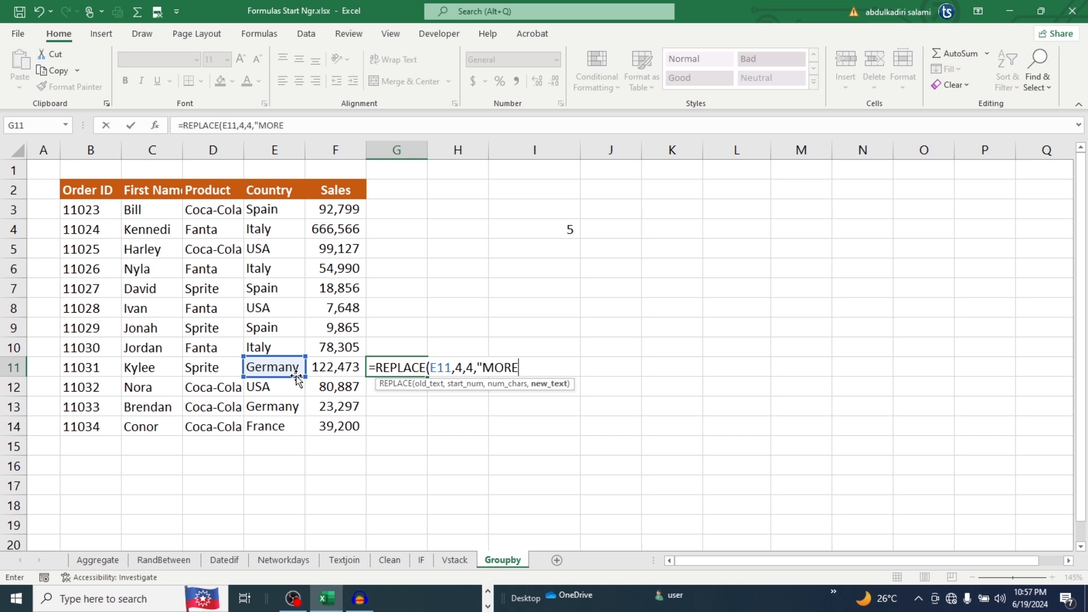
text("))
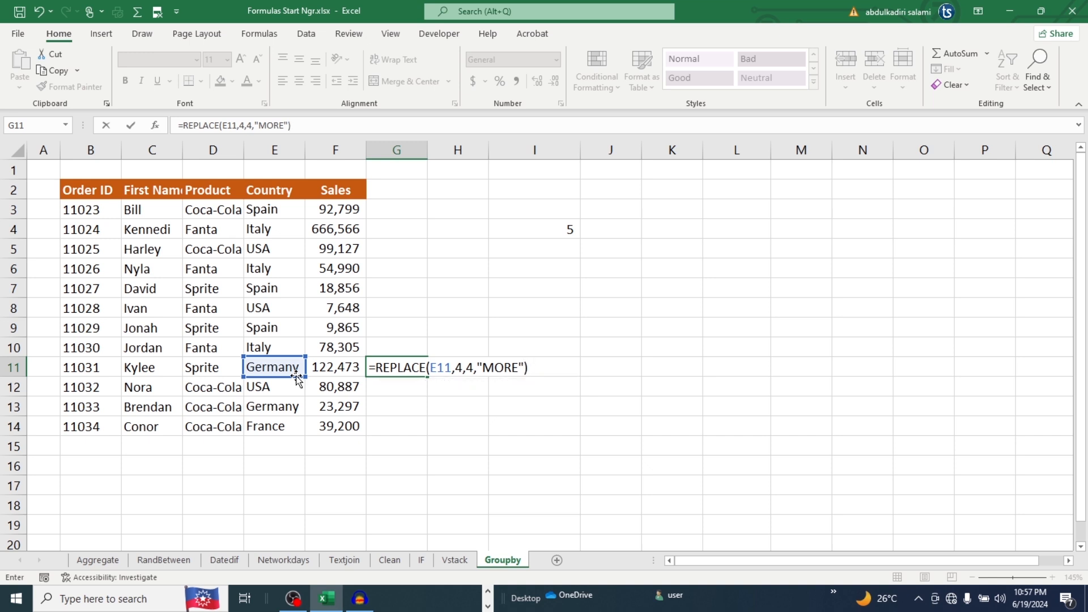
key(Return)
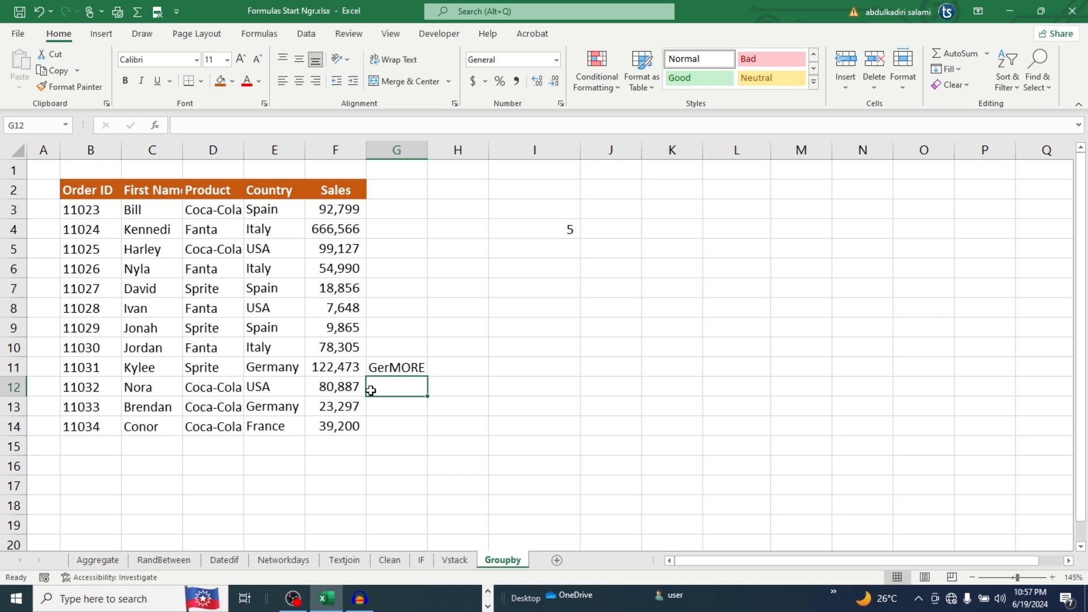
click(392, 368)
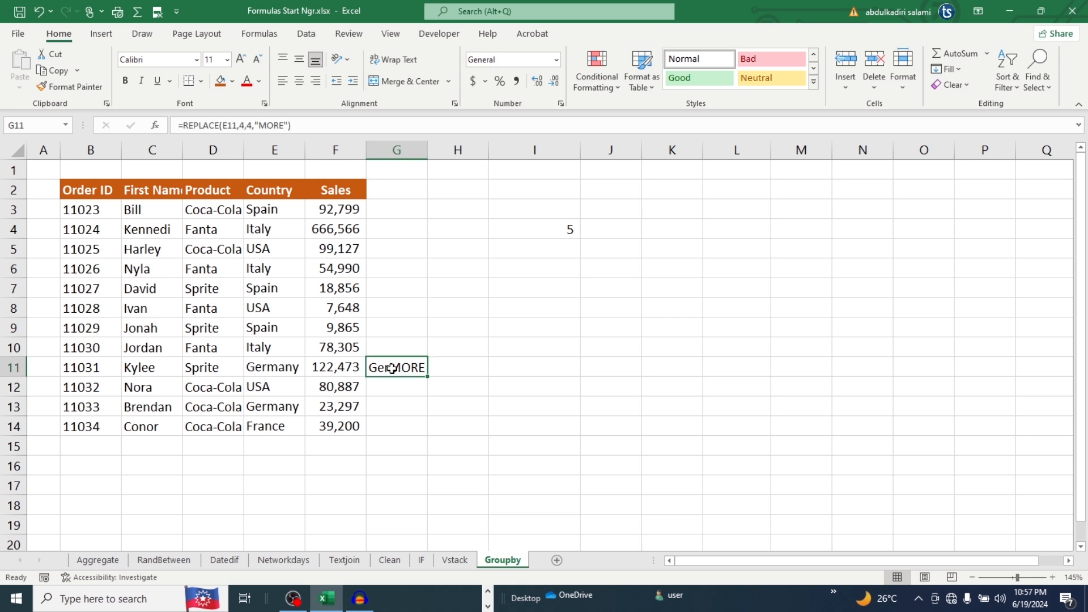
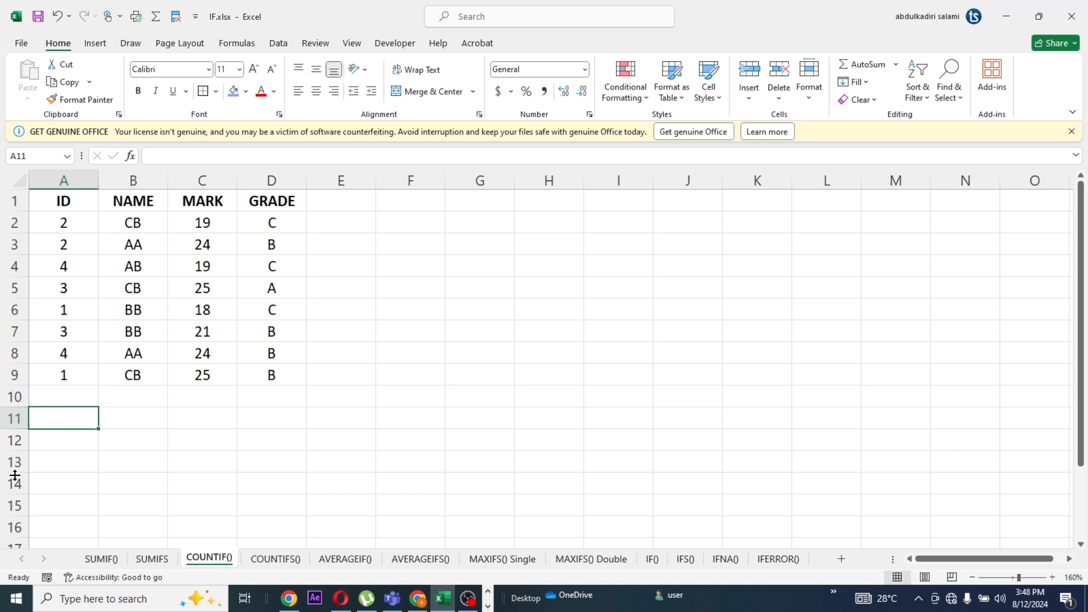
Begin a COUNTIF formula in cell A11 of the COUNTIF() sheet with the mark range C2:C9
double_click(81, 421)
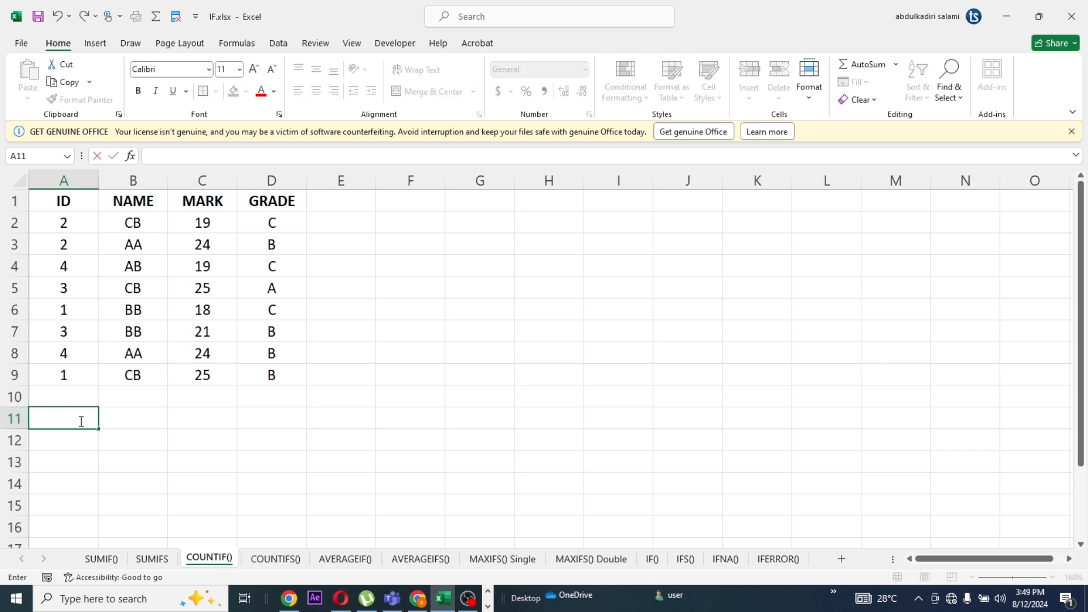
text(=CP)
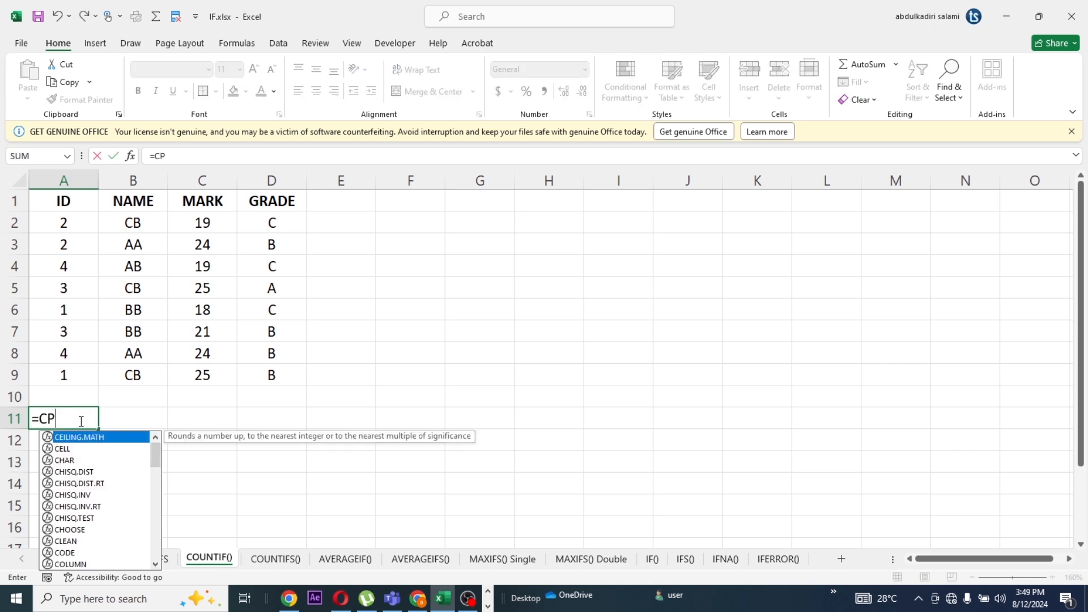
key(BackSpace)
text(OUN)
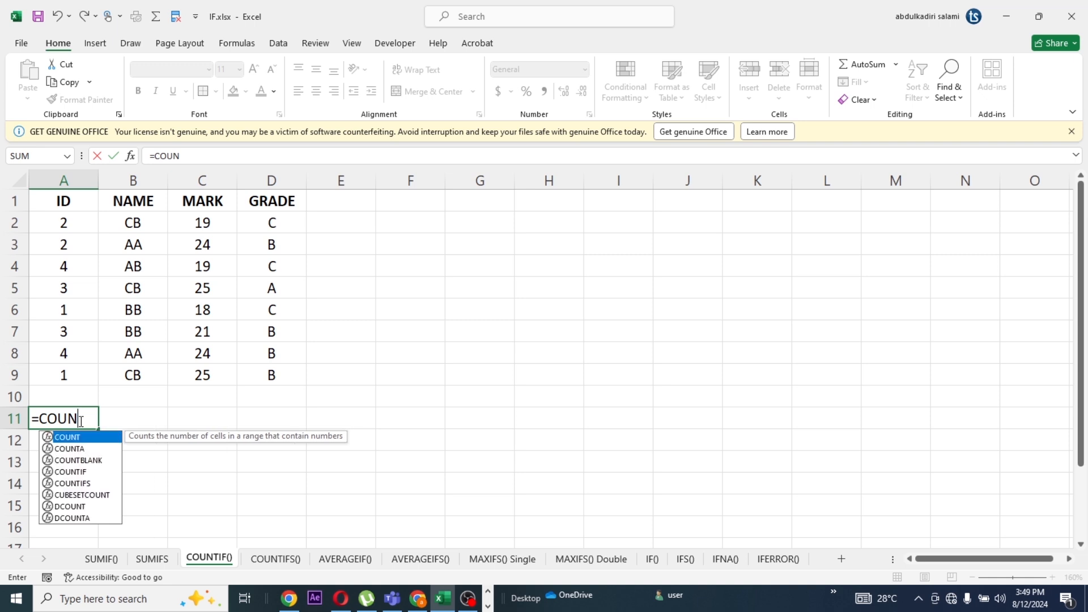
double_click(70, 471)
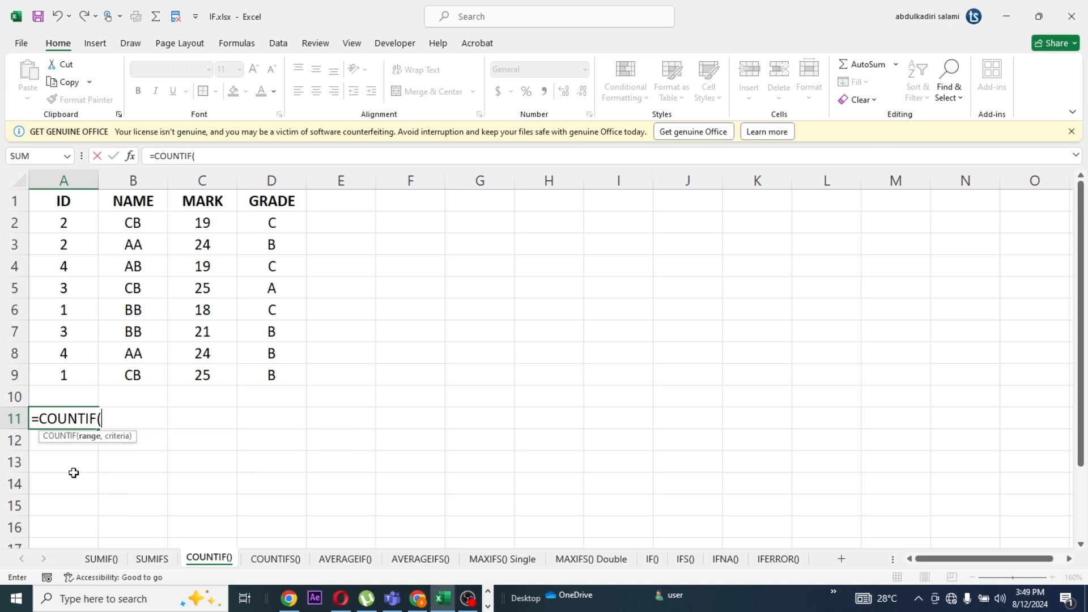
text(C2)
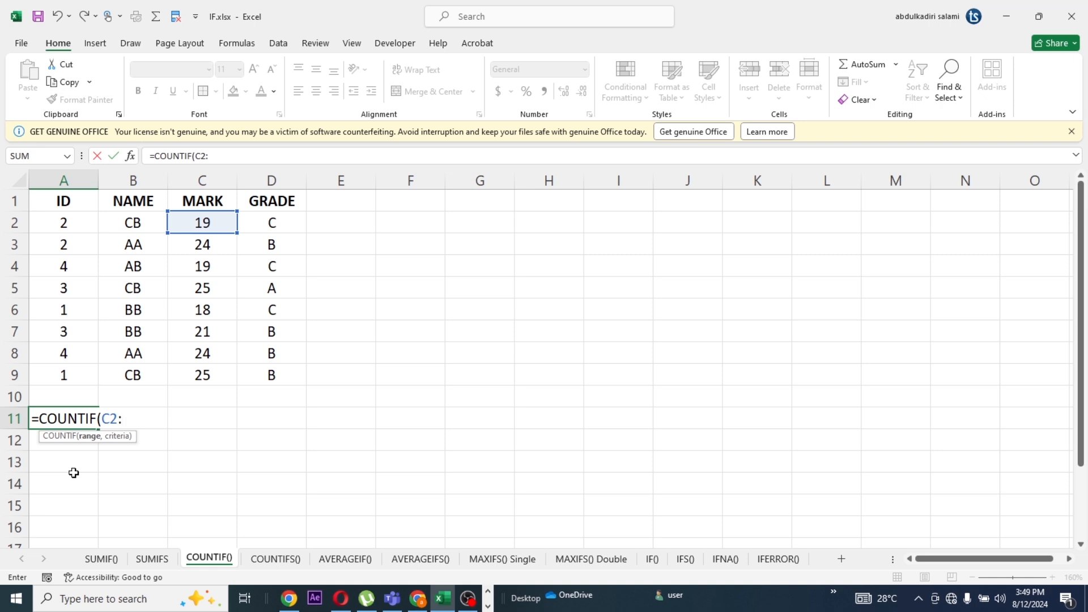
text(:C9)
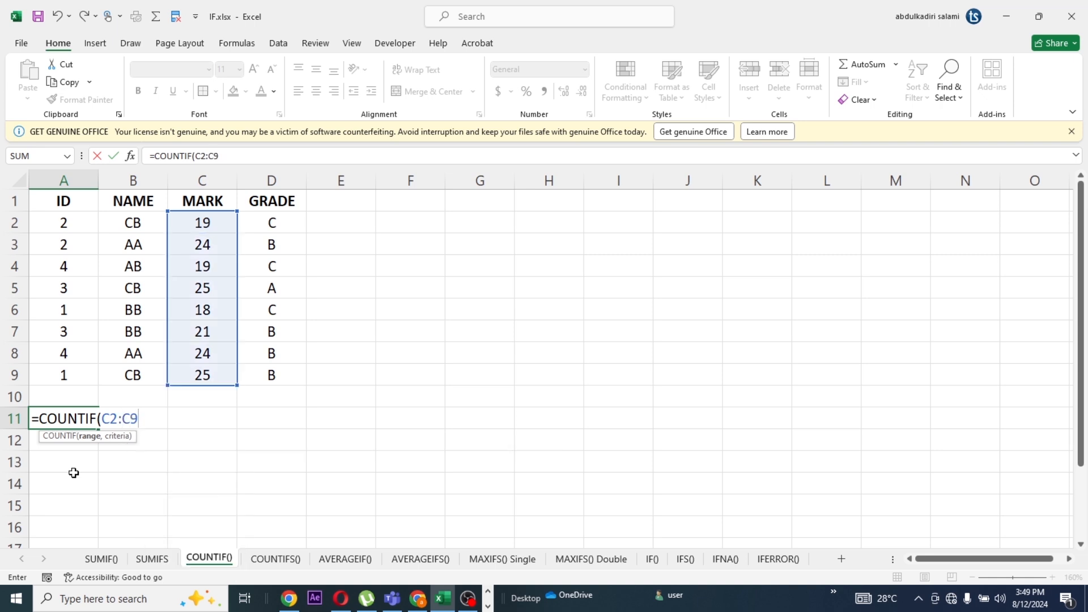
text(,">20)
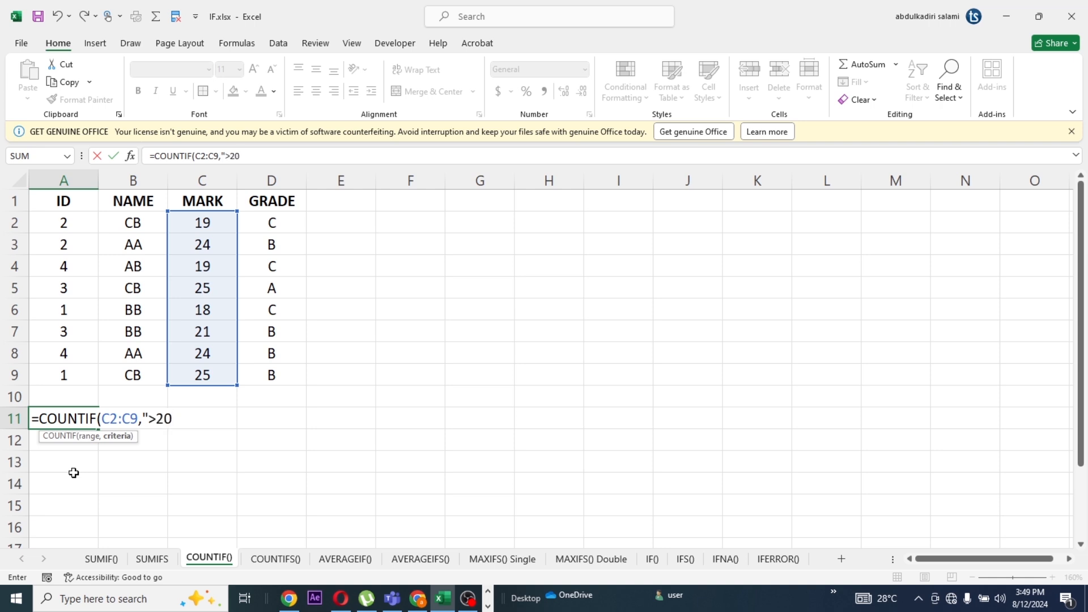
text("))
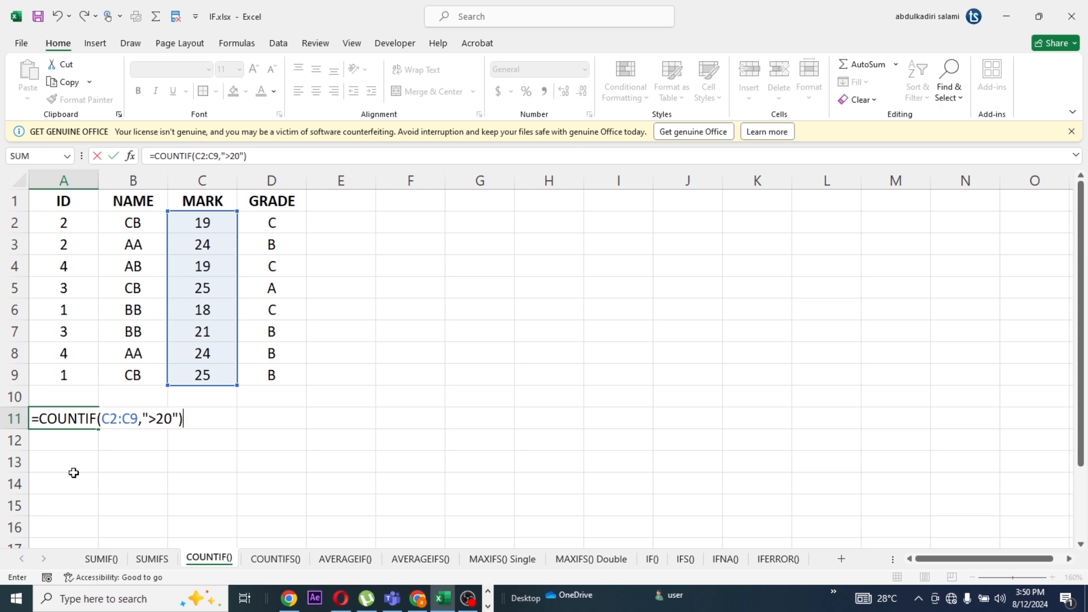
Complete the COUNTIF formula in A11 with the criteria ">20"
key(Return)
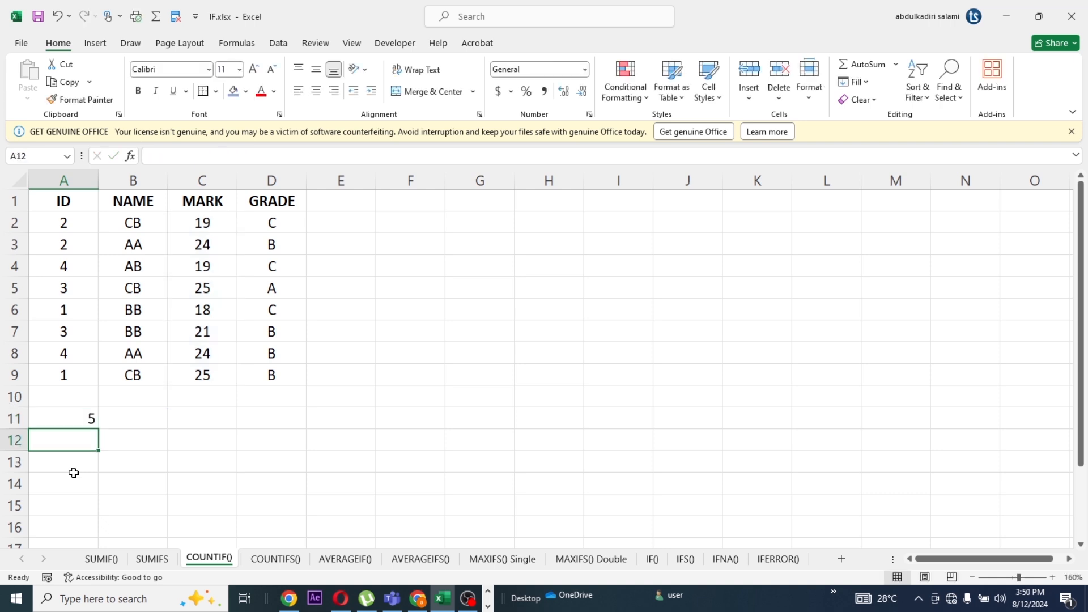
Check the COUNTIF result in A11 against the individual marks above 20 in column C
click(77, 421)
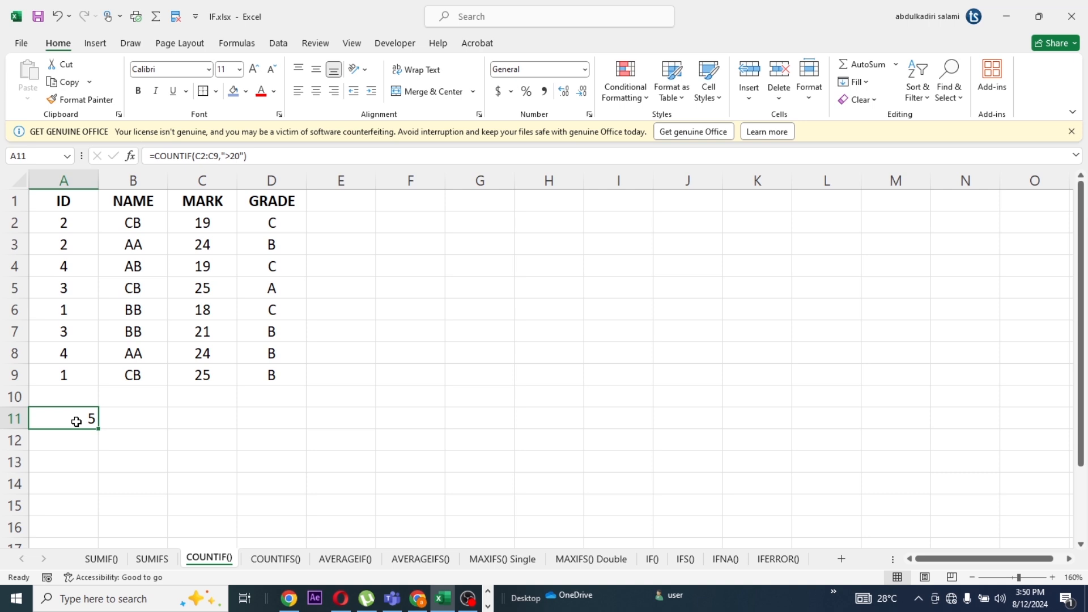
click(204, 379)
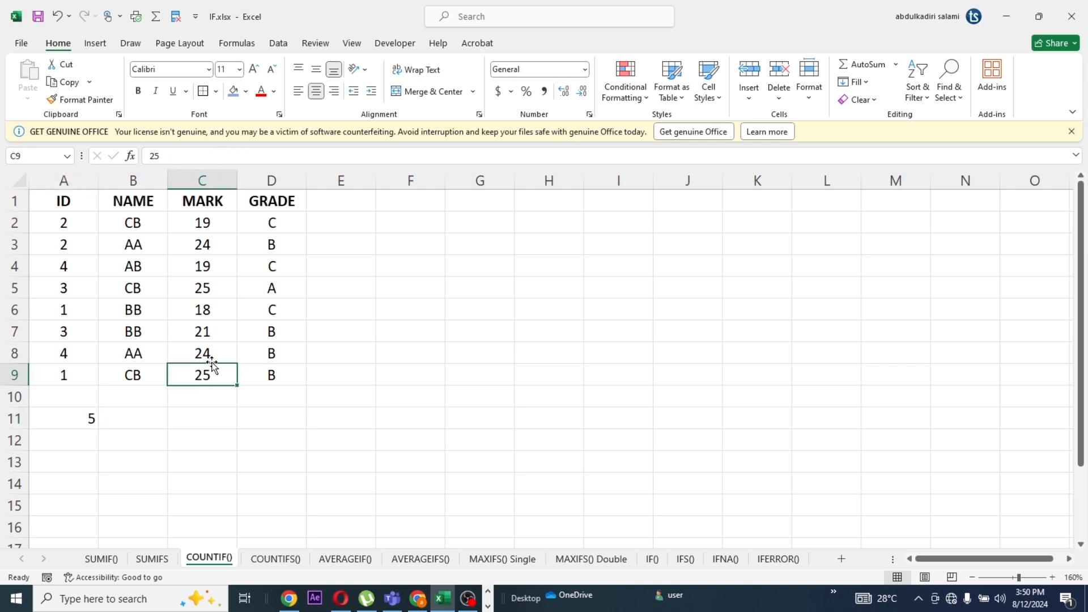
click(210, 354)
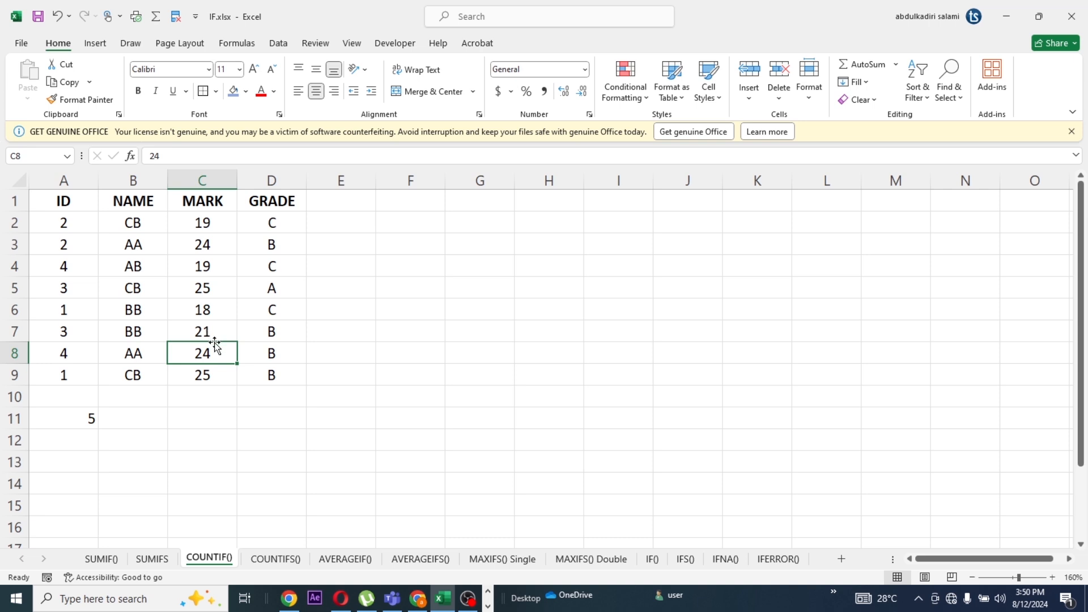
click(207, 291)
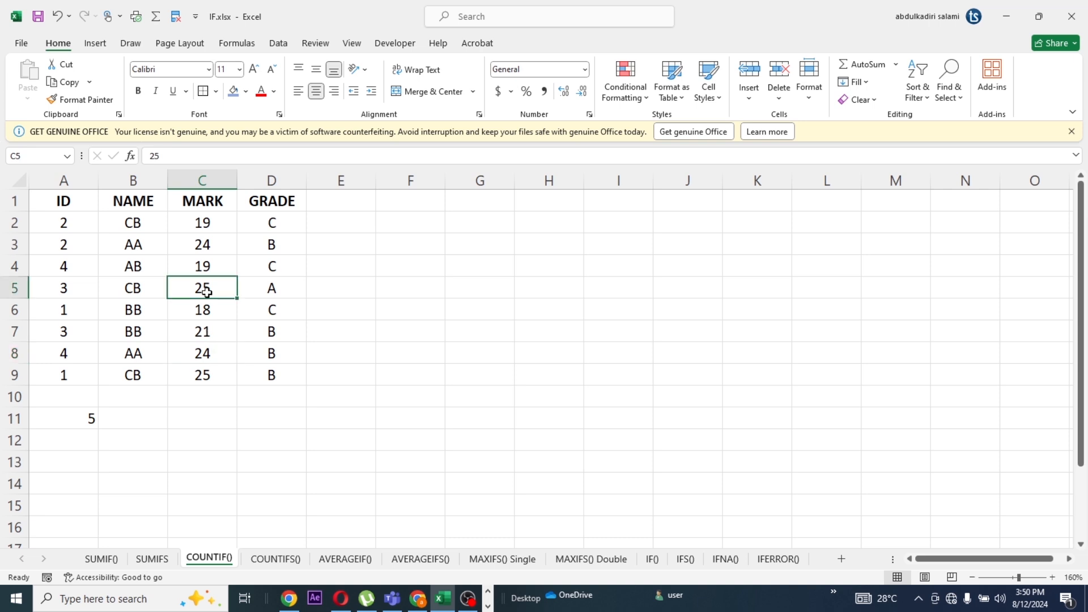
click(208, 245)
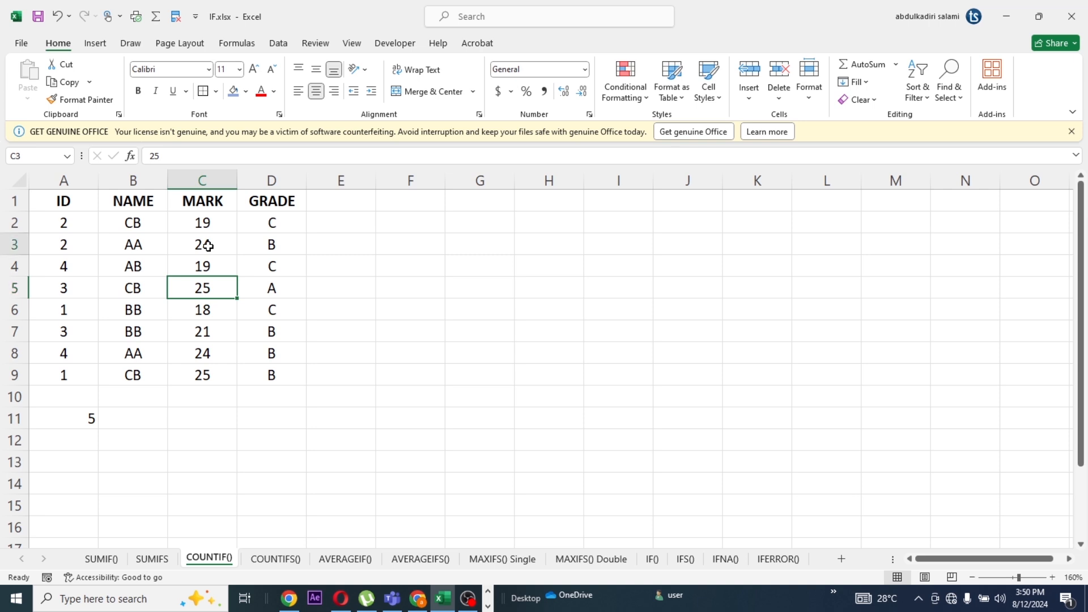
click(206, 334)
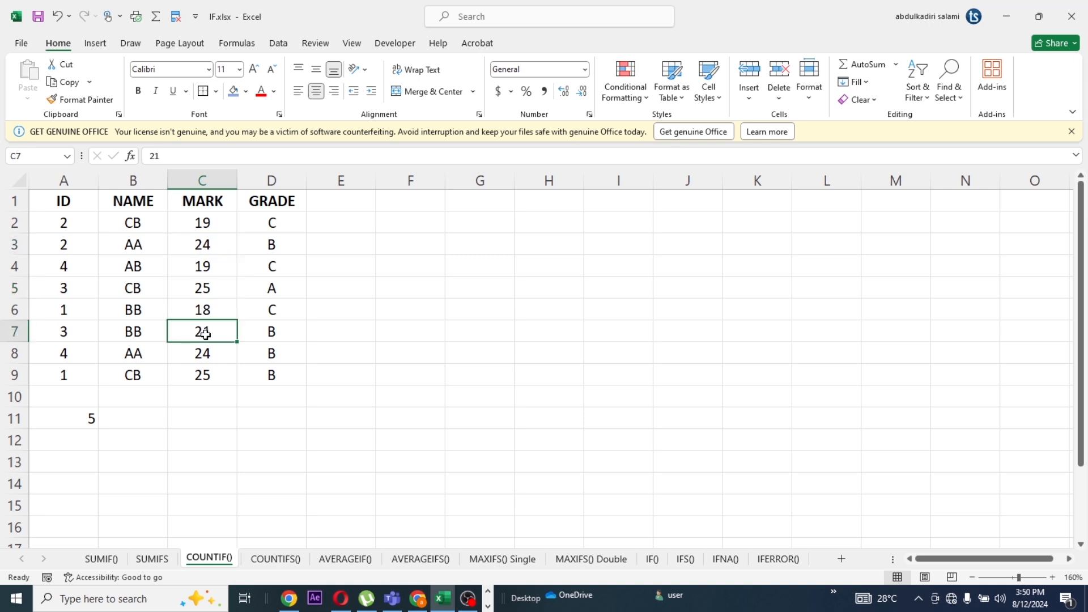
click(89, 420)
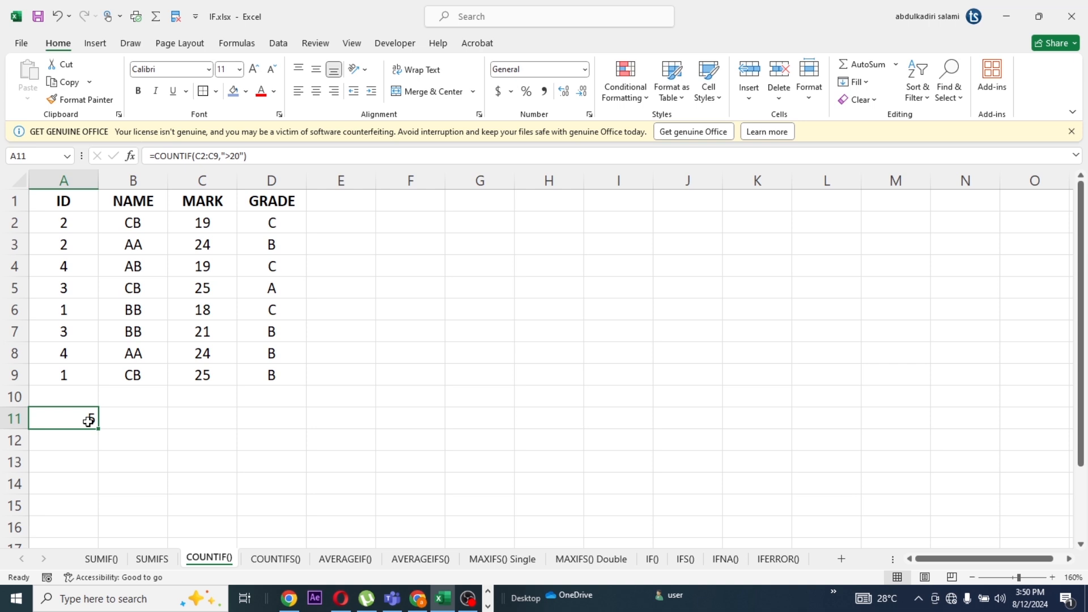
click(209, 181)
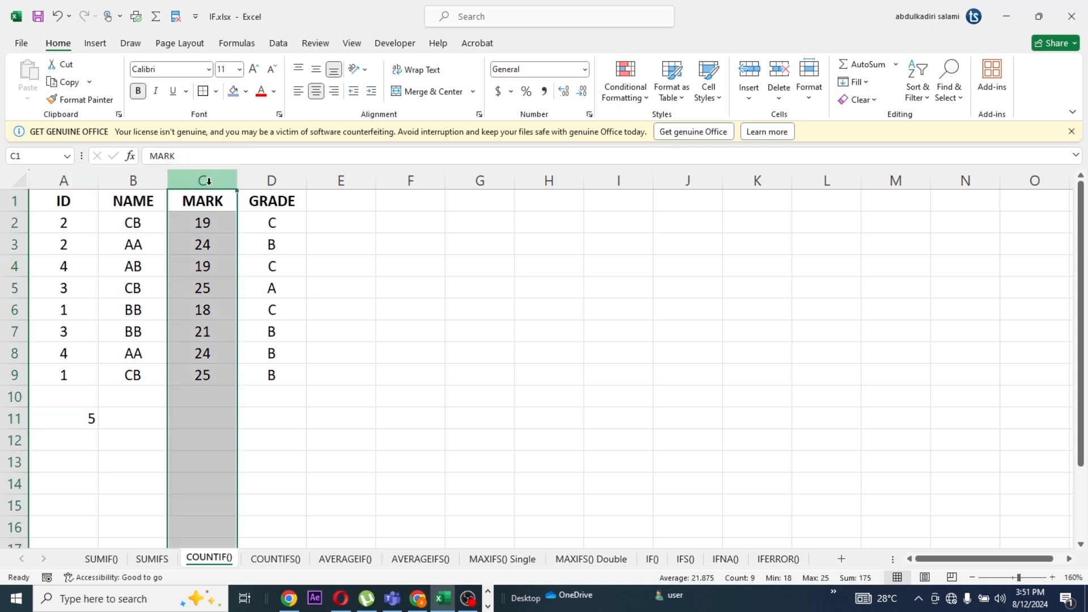
click(87, 418)
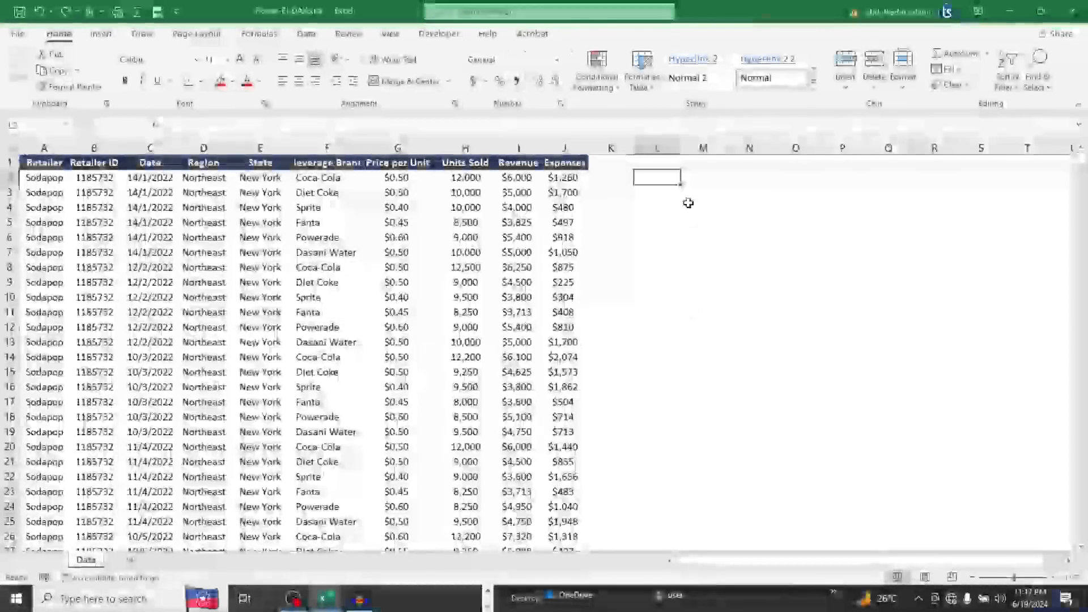
Begin a SUBSTITUTE formula in cell K2 of the Data sheet, with the Region value in D2 as the text
click(205, 181)
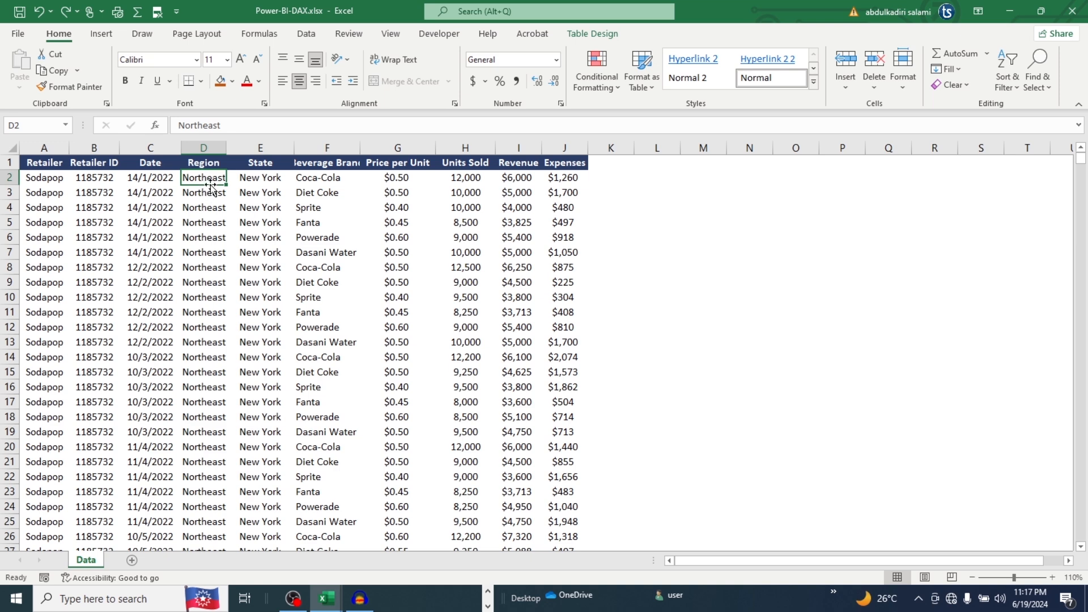
click(633, 188)
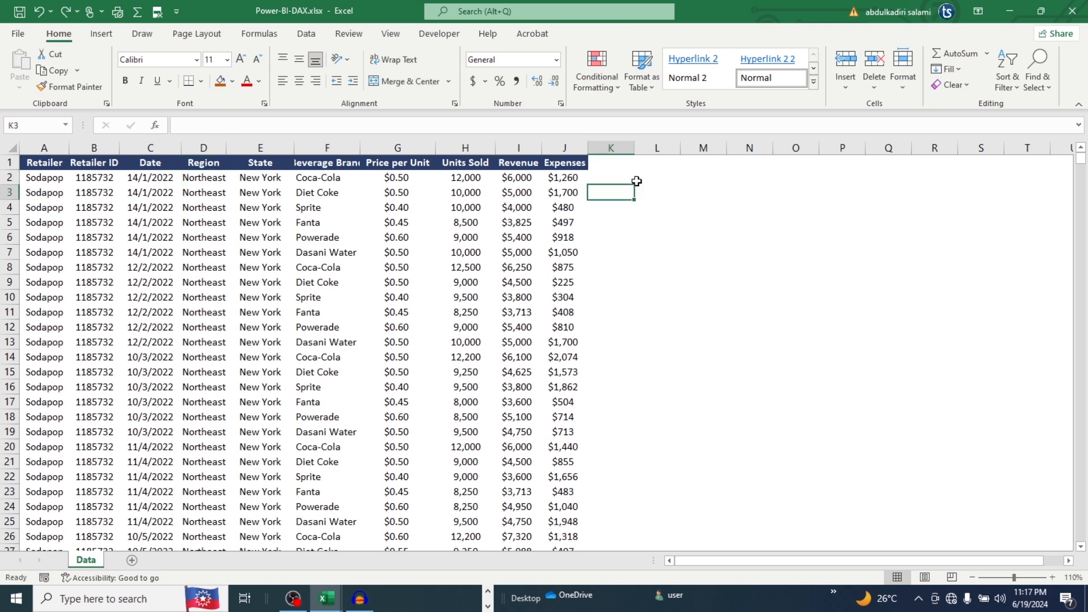
click(630, 175)
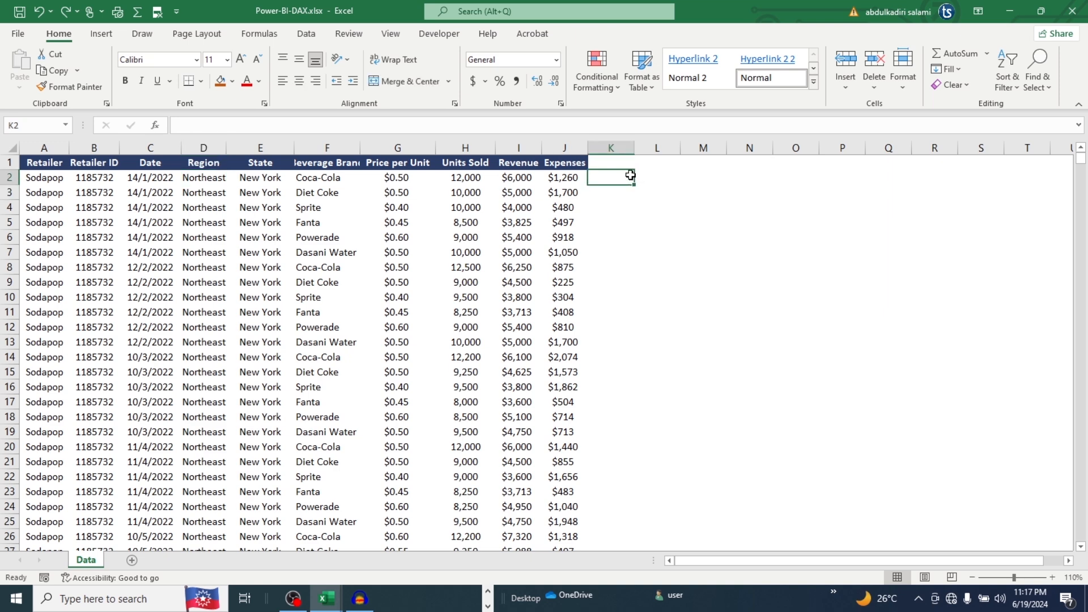
text(=sub)
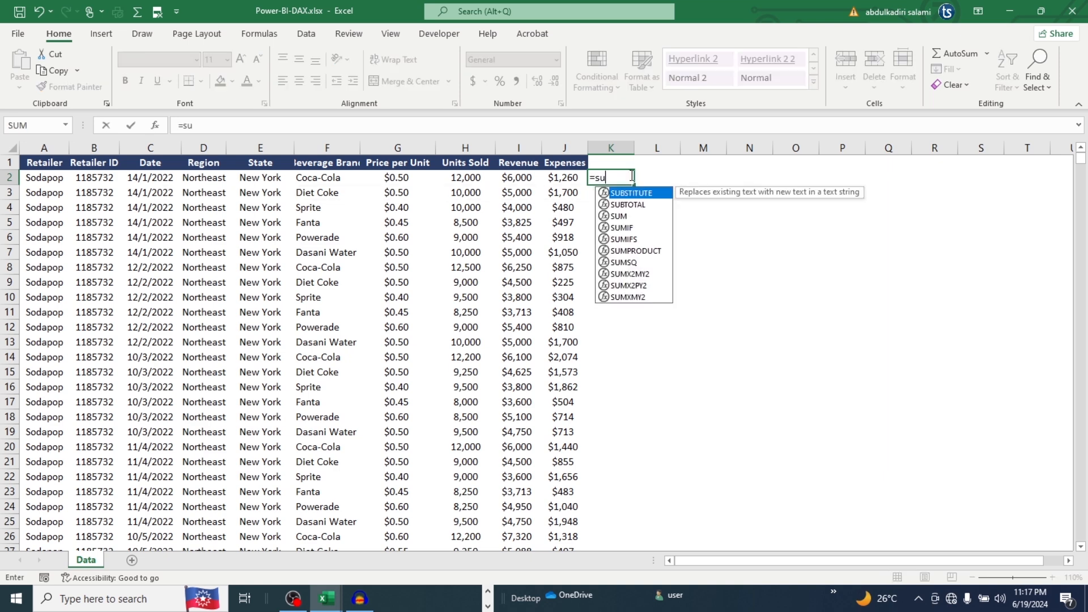
double_click(628, 193)
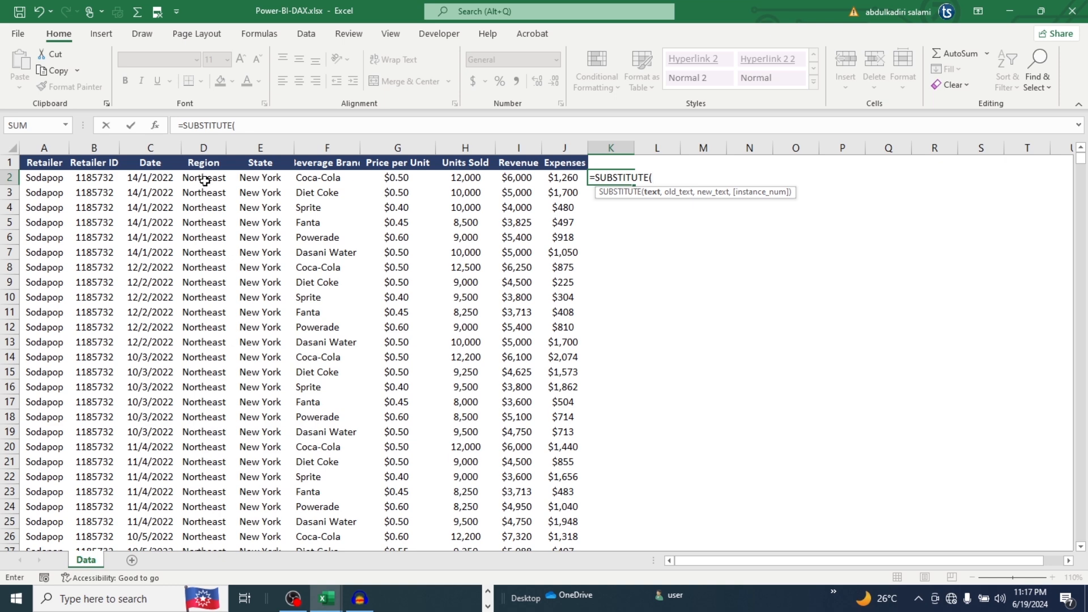
click(205, 180)
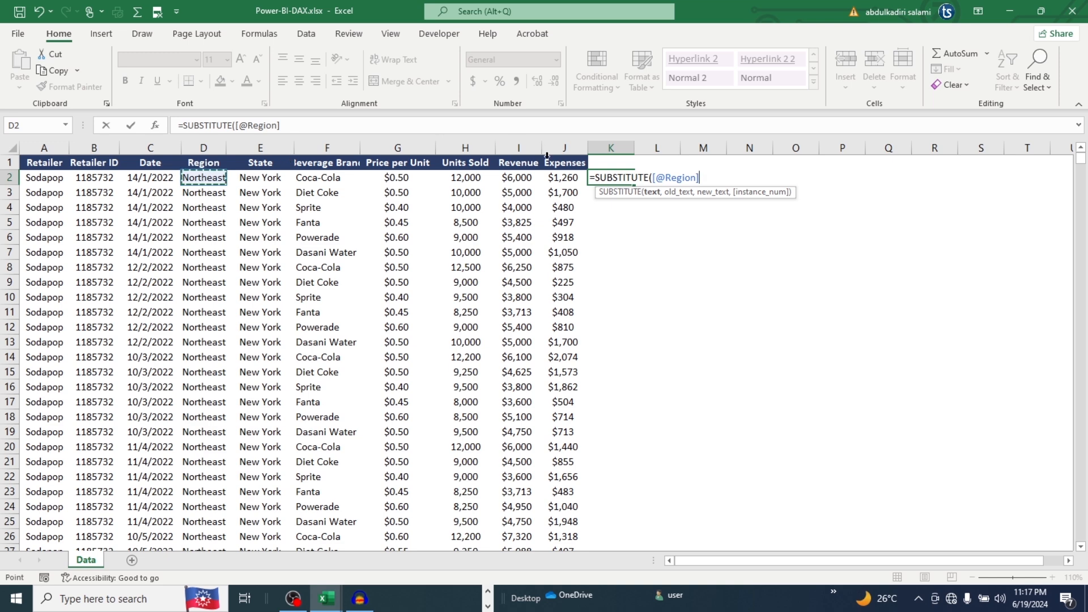
Complete the SUBSTITUTE formula in K2 with the old text "east" and the new text "south"
text(,)
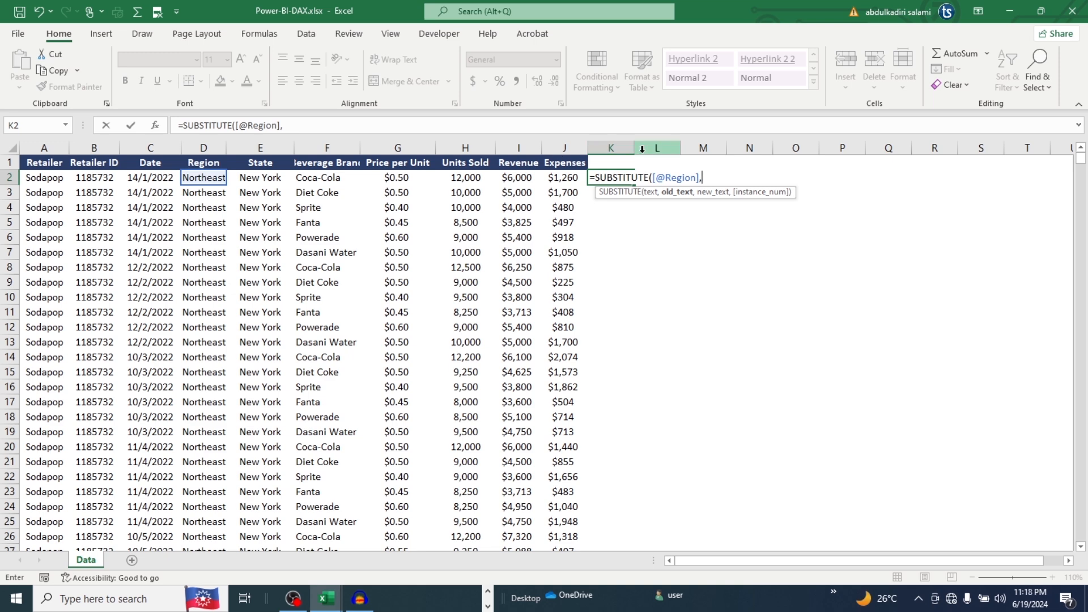
text("east",)
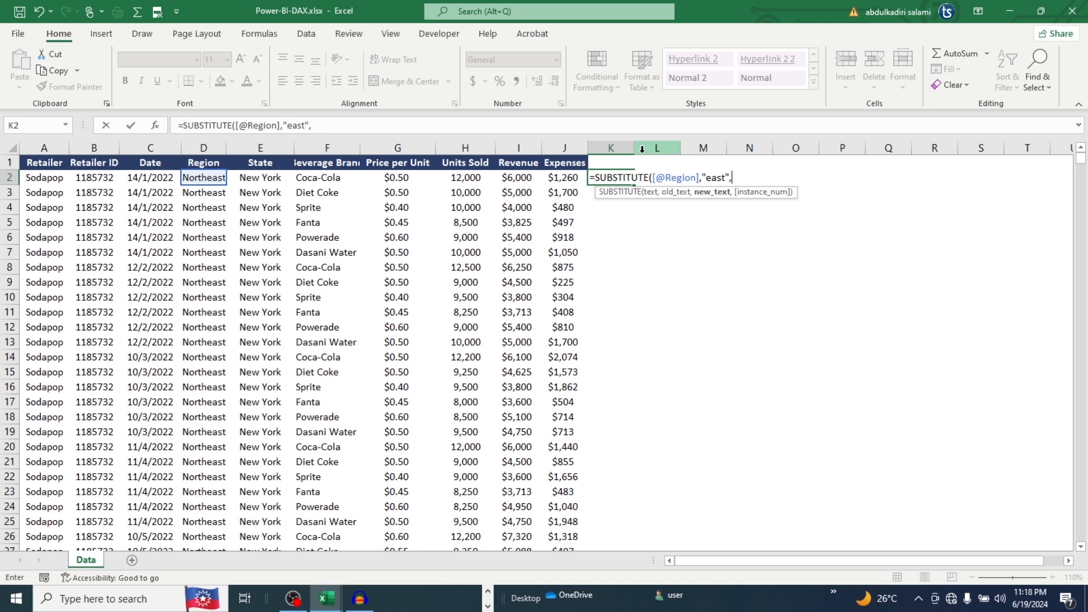
text("south"))
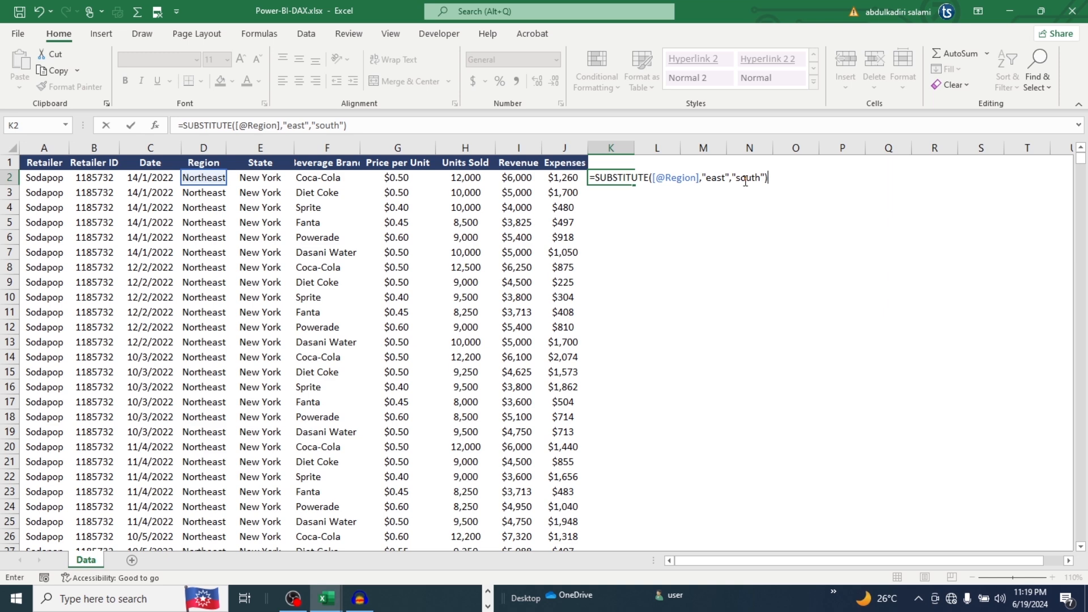
key(Return)
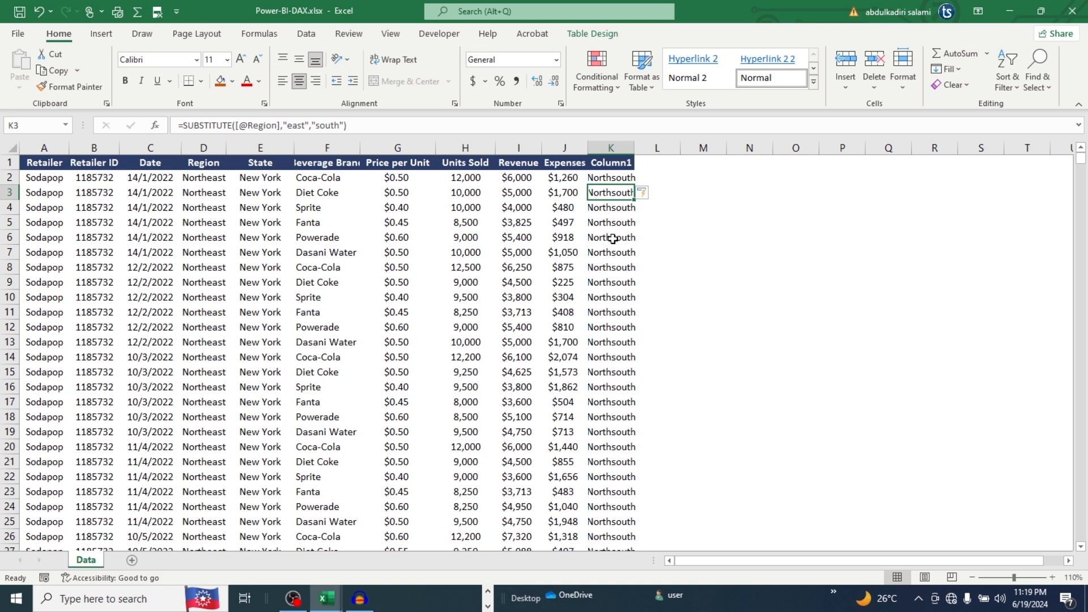
click(672, 219)
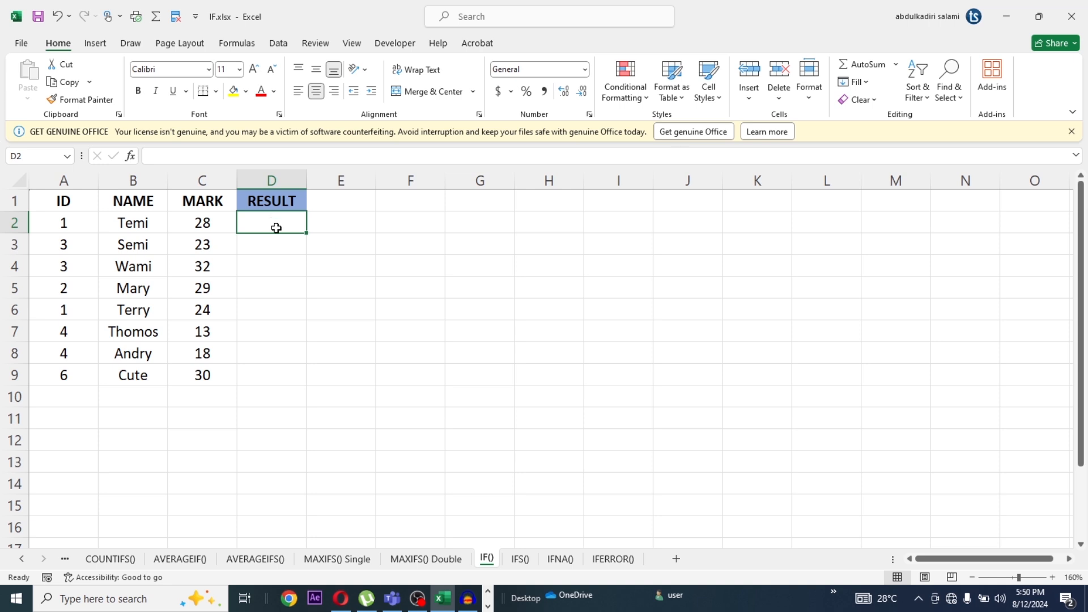
Begin an IF formula in cell D2 of the RESULT column with the logical test C2>=25
text(=IF)
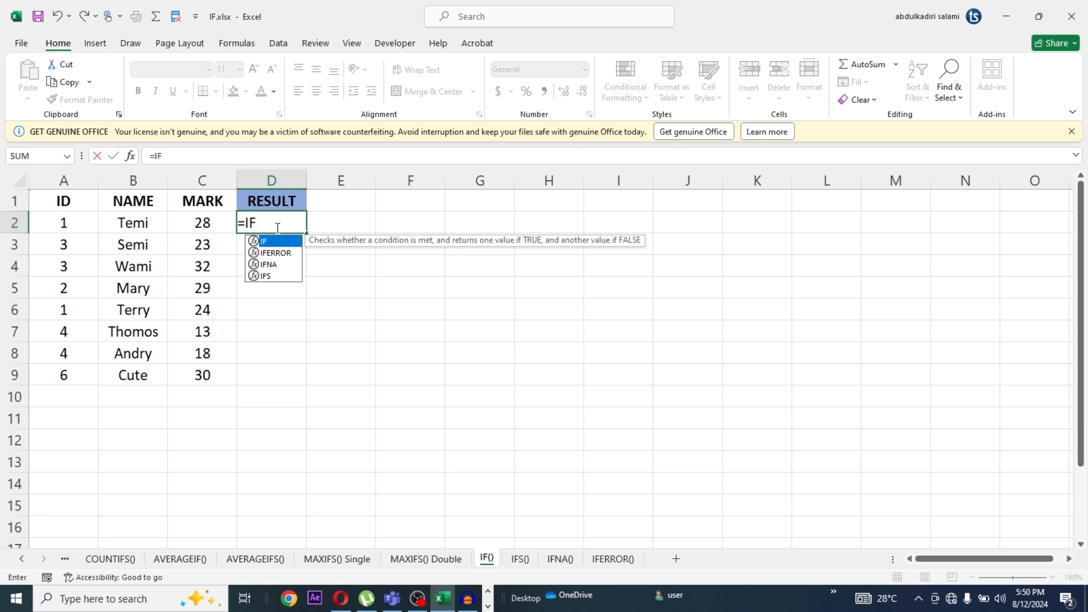
text( (C)
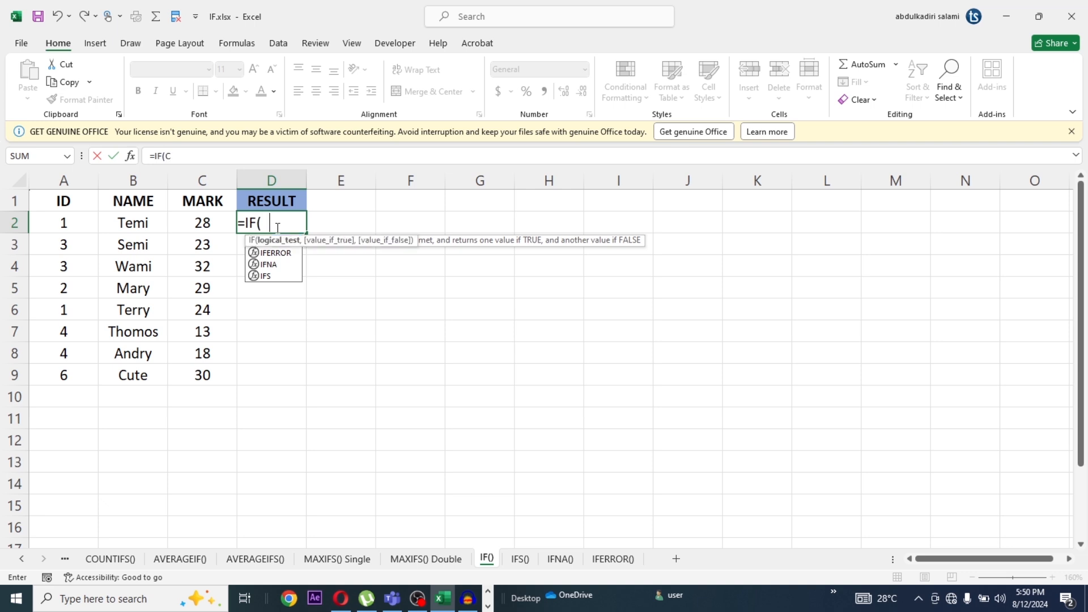
text(2)
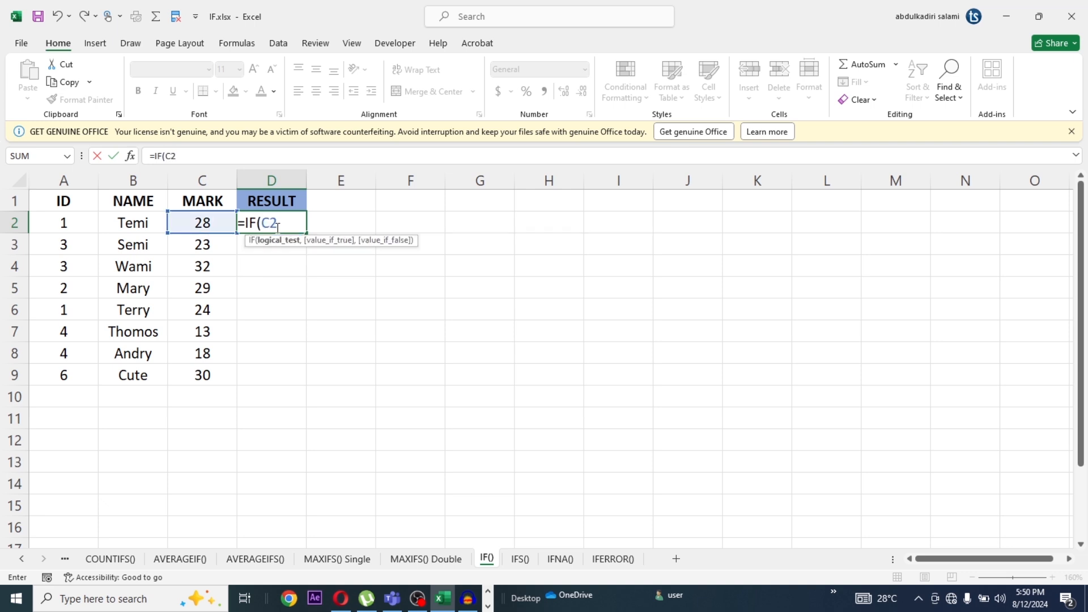
text(>=2)
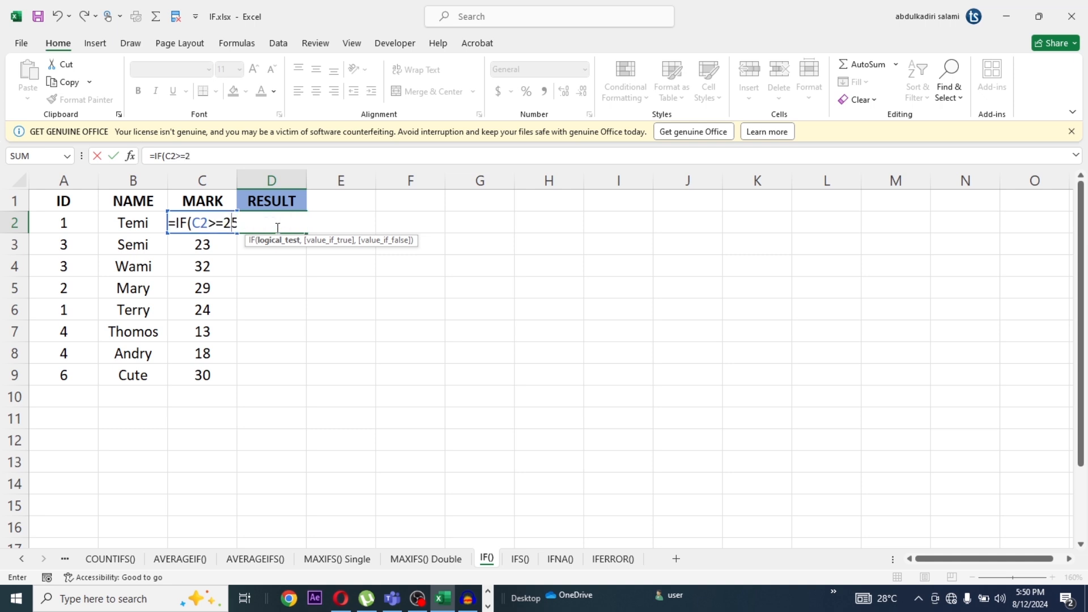
text(5)
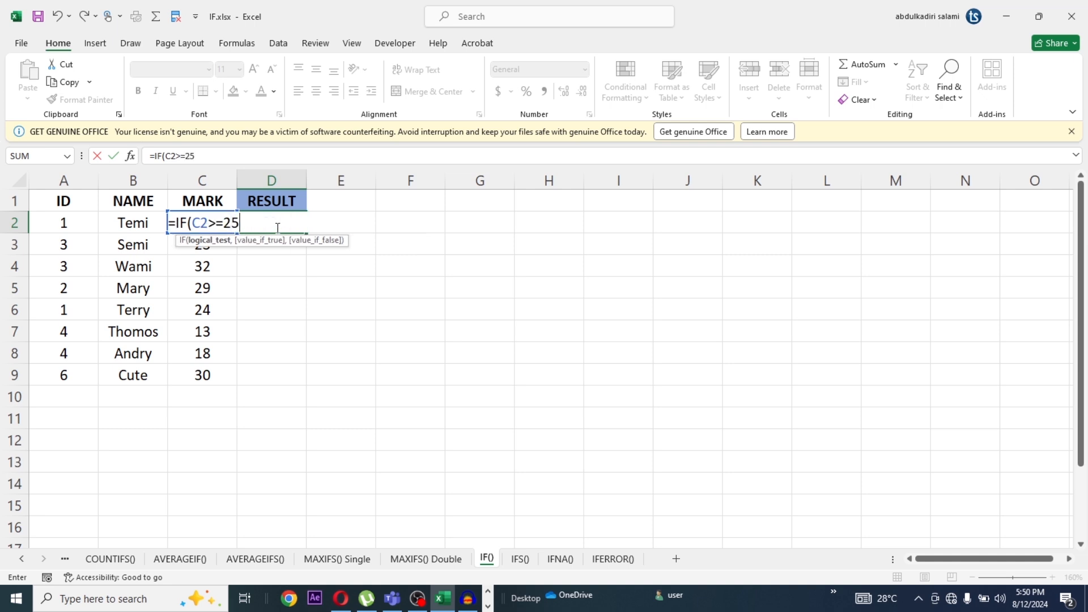
text(,")
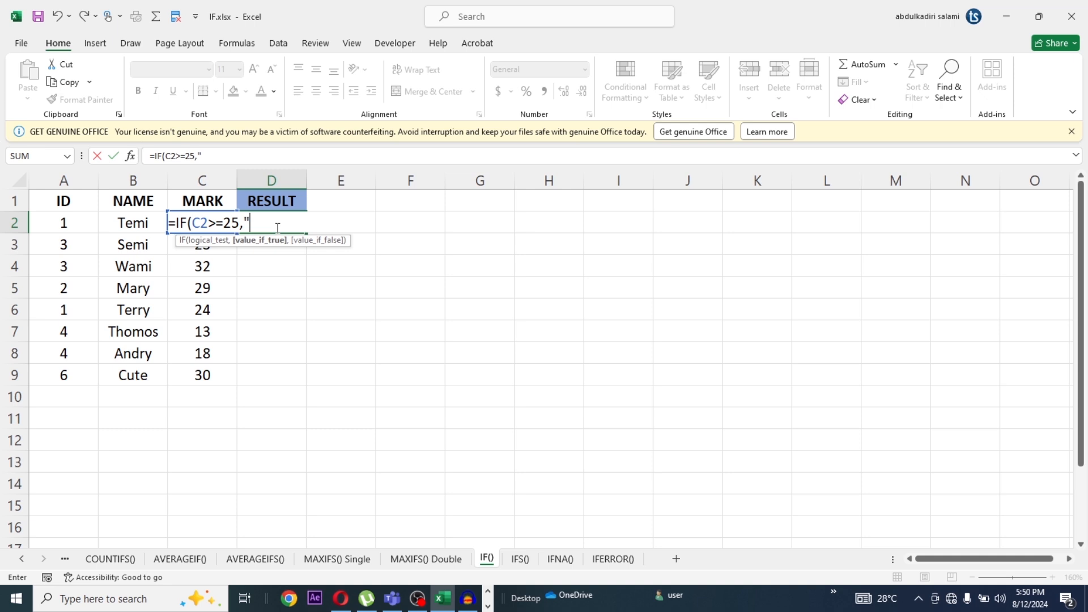
text(Pass",)
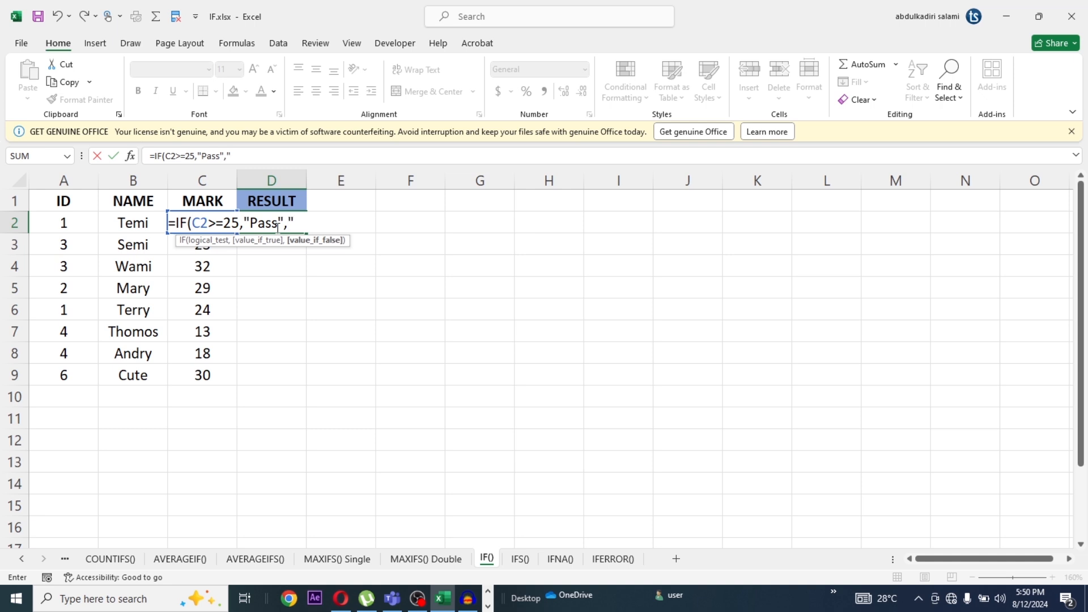
Complete the IF formula in D2 with "Pass" as the true value and "Fail" as the false value
text("Fail"))
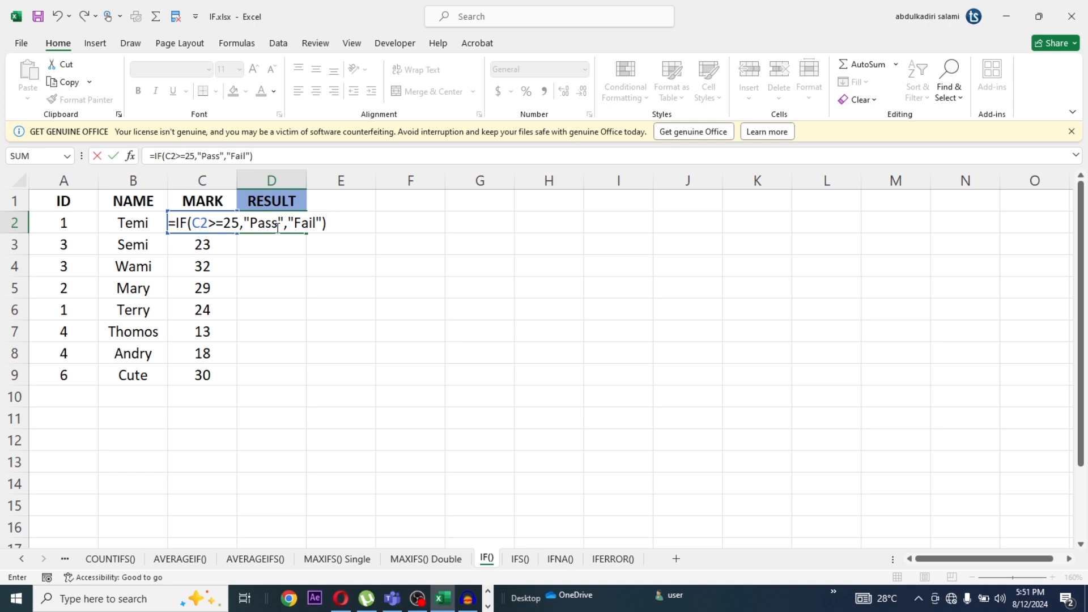
key(Return)
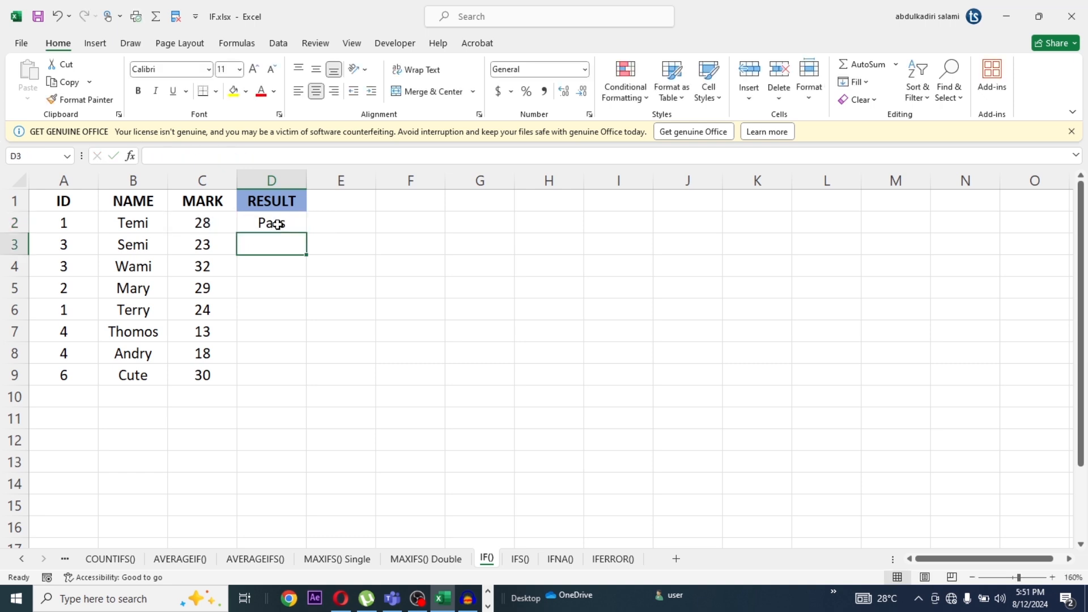
Copy the IF formula from D2 down to D9 and check the formulas in the RESULT column
click(278, 224)
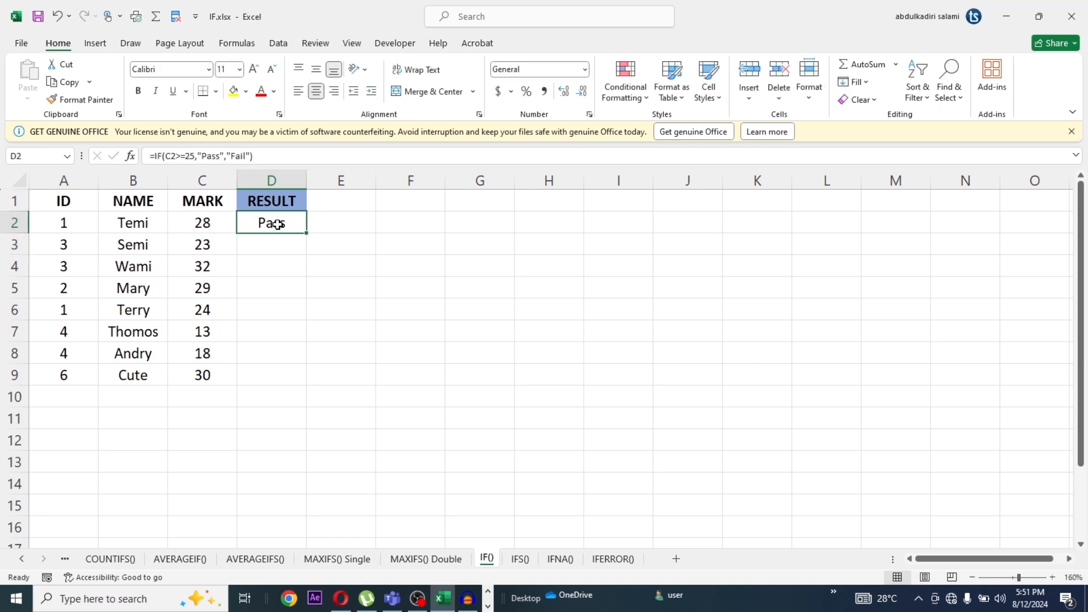
double_click(307, 233)
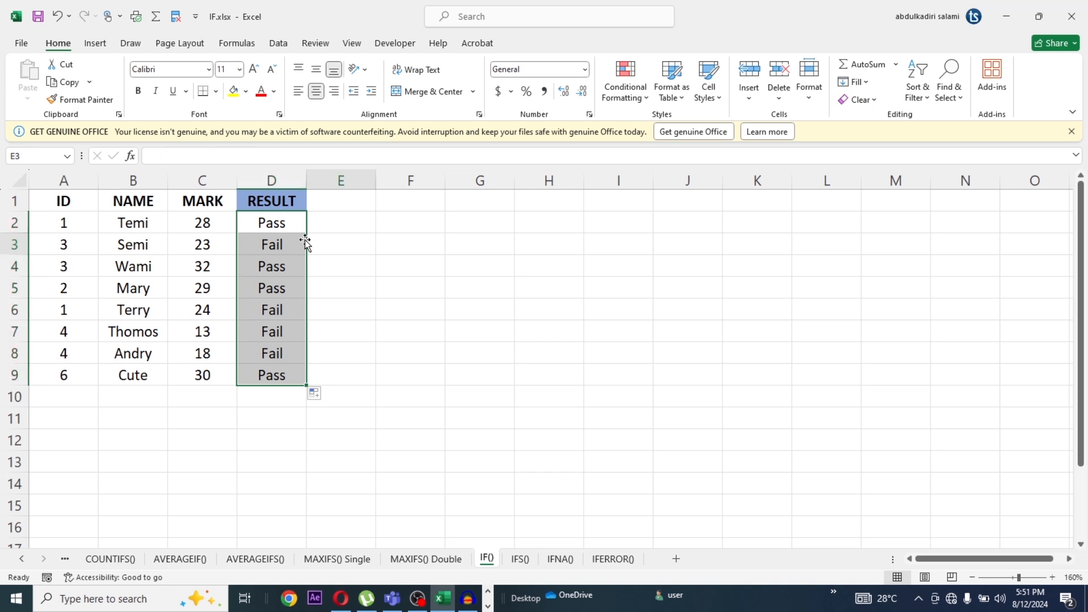
click(309, 244)
click(276, 224)
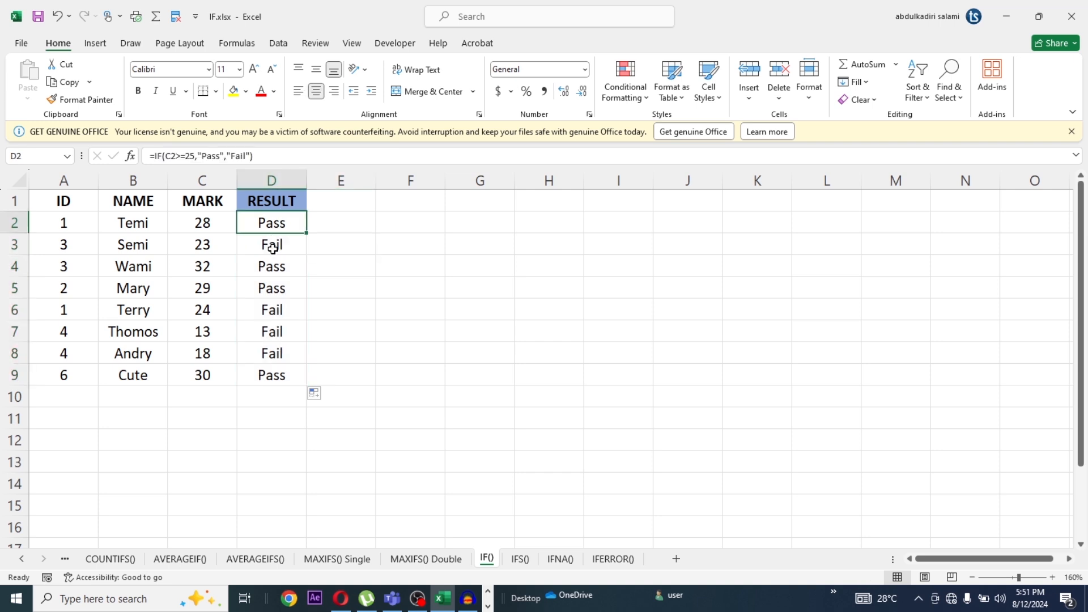
click(272, 274)
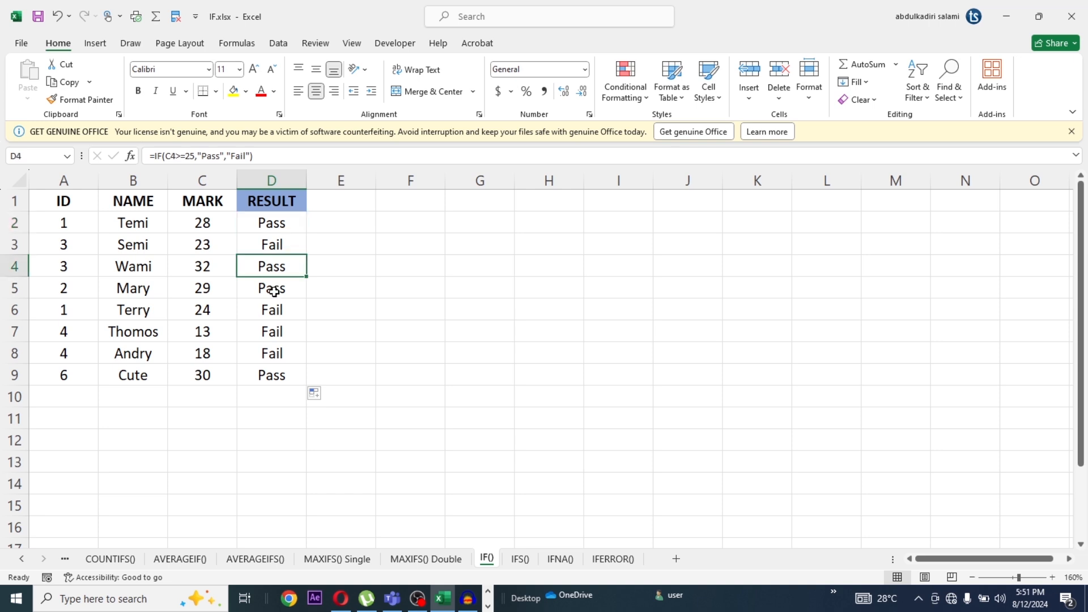
click(275, 292)
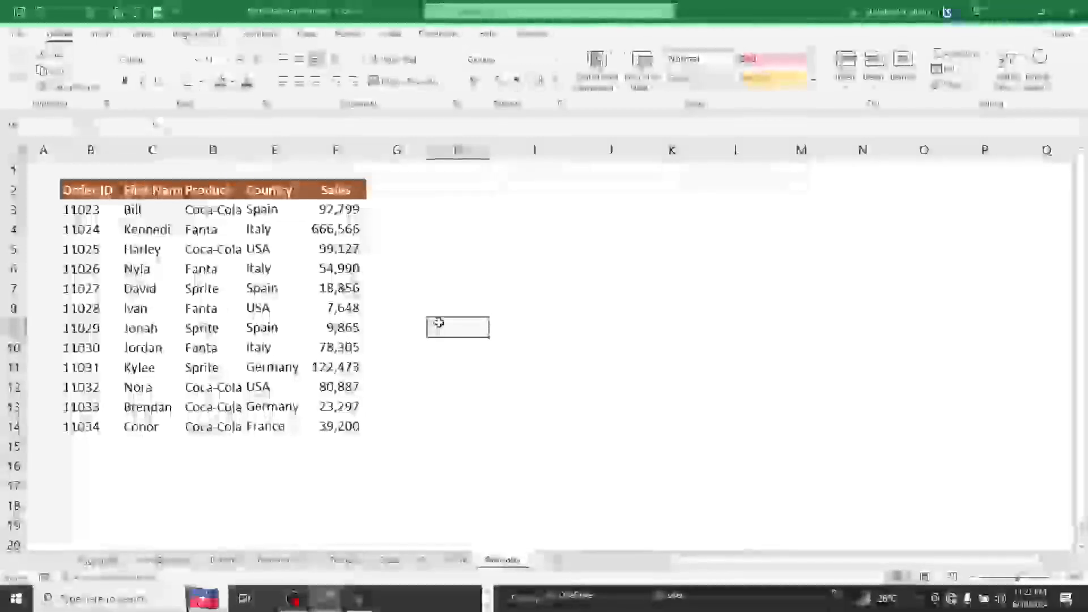
Enter the formula =NOW() in cell G8 of the Groupby sheet
click(400, 307)
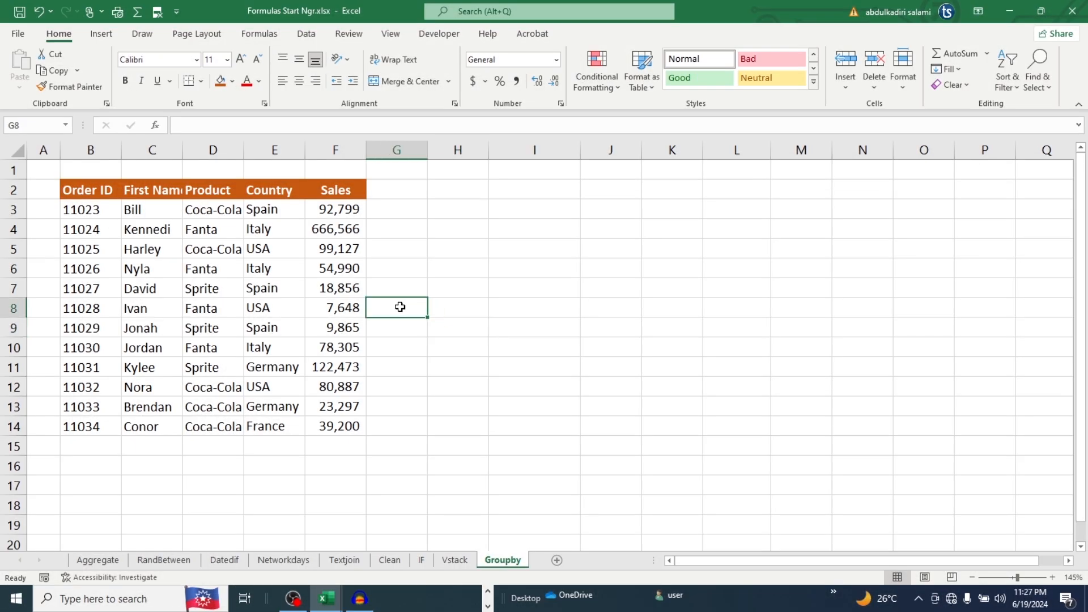
text(=now)
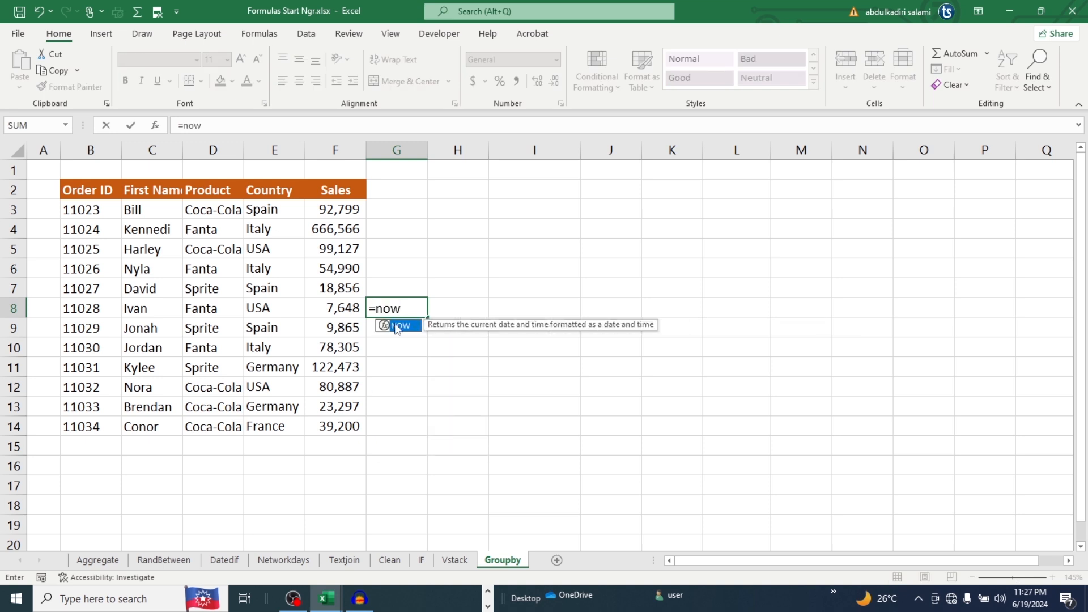
double_click(397, 326)
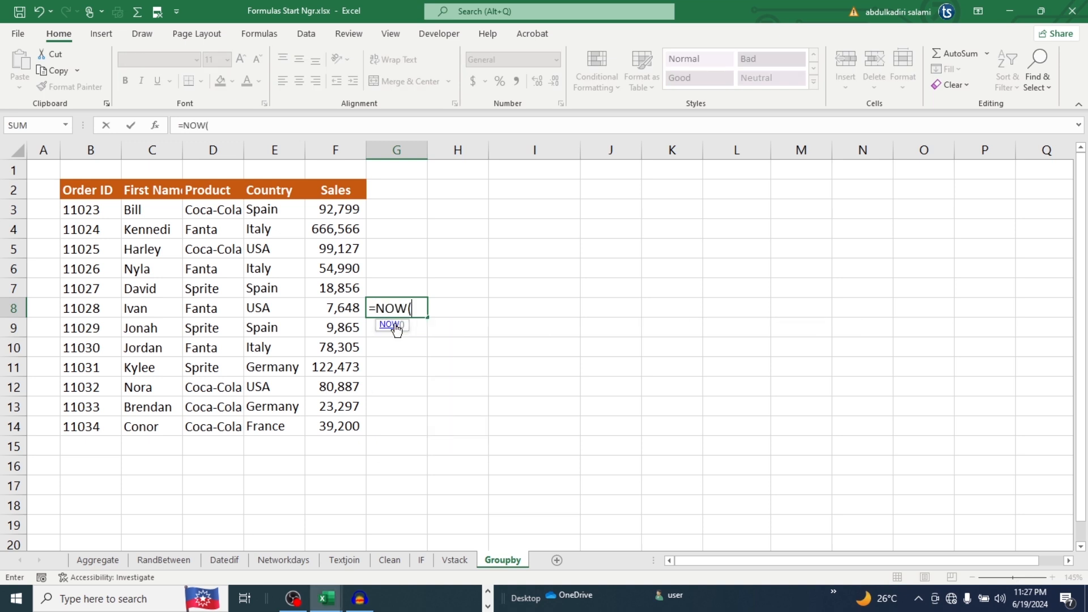
text())
key(Return)
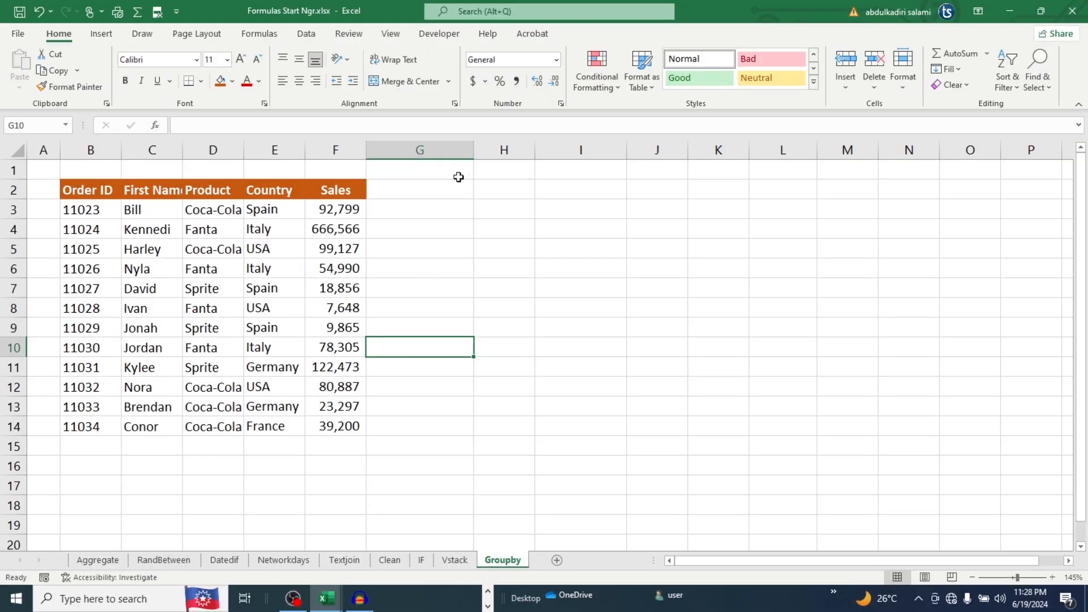
Enter the formula =TODAY() in cell H4 and widen column H to fit the date
click(499, 229)
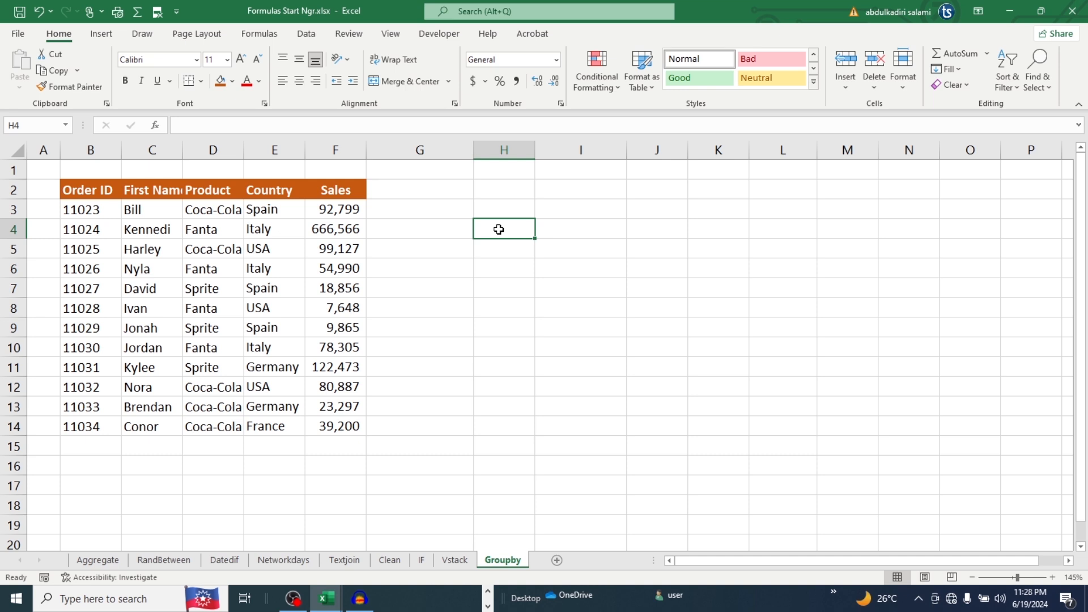
text(=to)
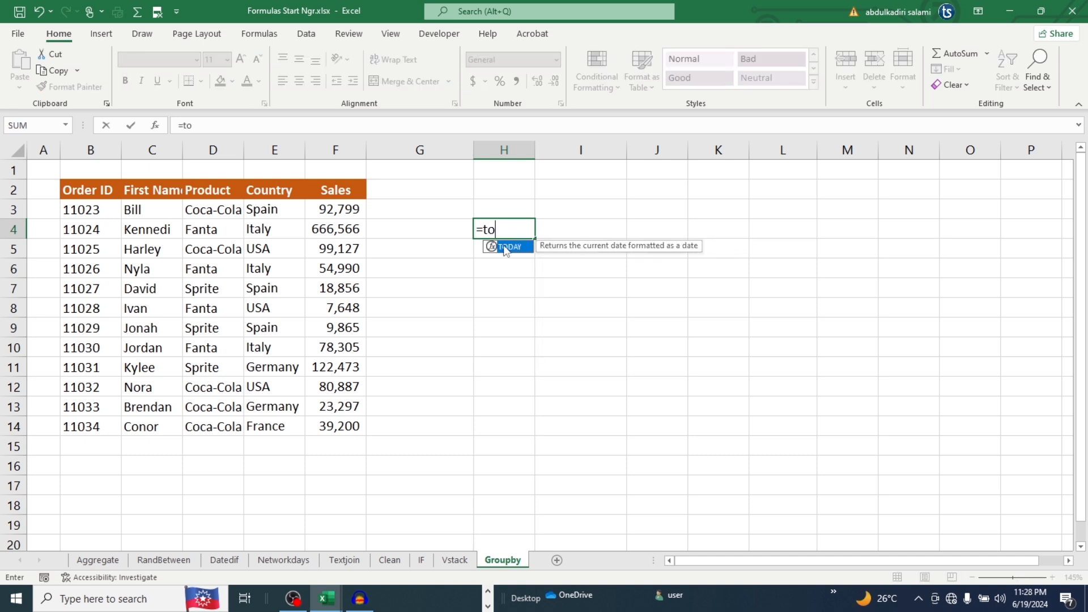
double_click(505, 248)
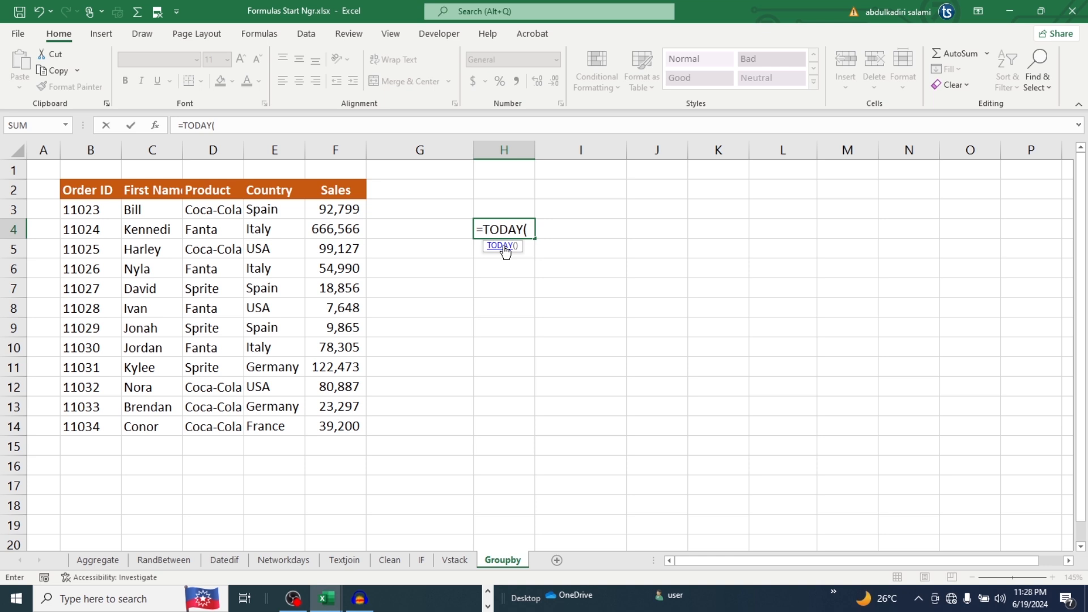
text())
key(Return)
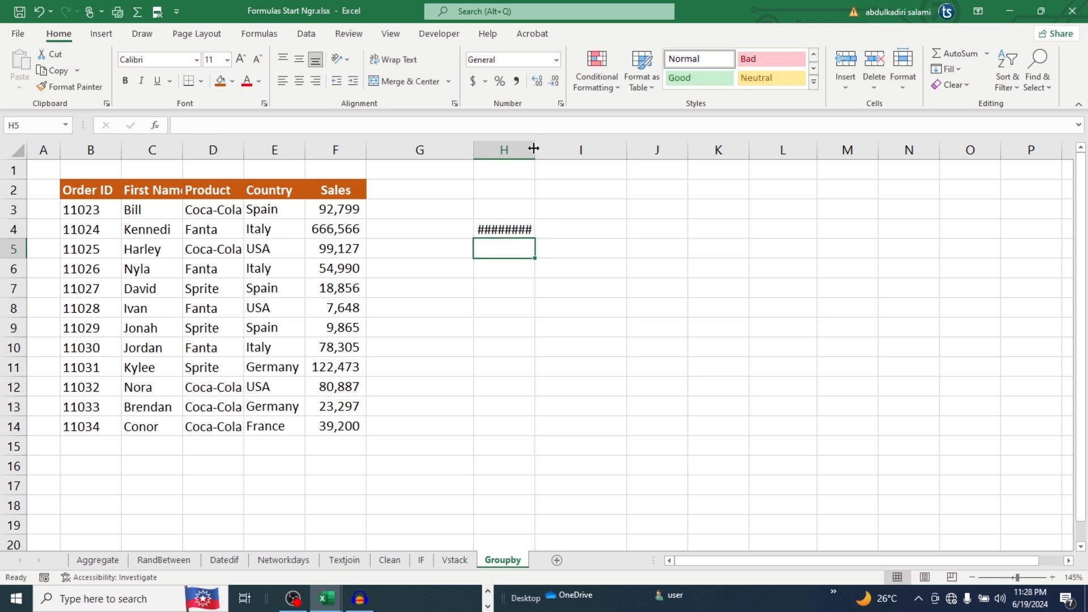
drag(533, 149, 558, 149)
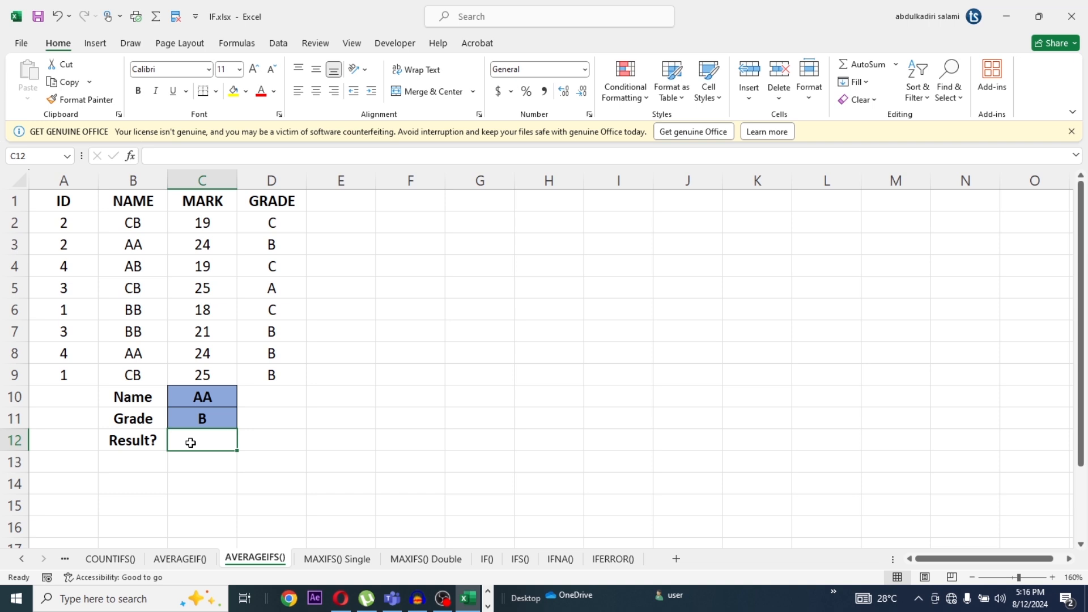
Begin an AVERAGEIFS formula in cell C12 of the AVERAGEIFS() sheet with C2:C9 as the average range
text(=)
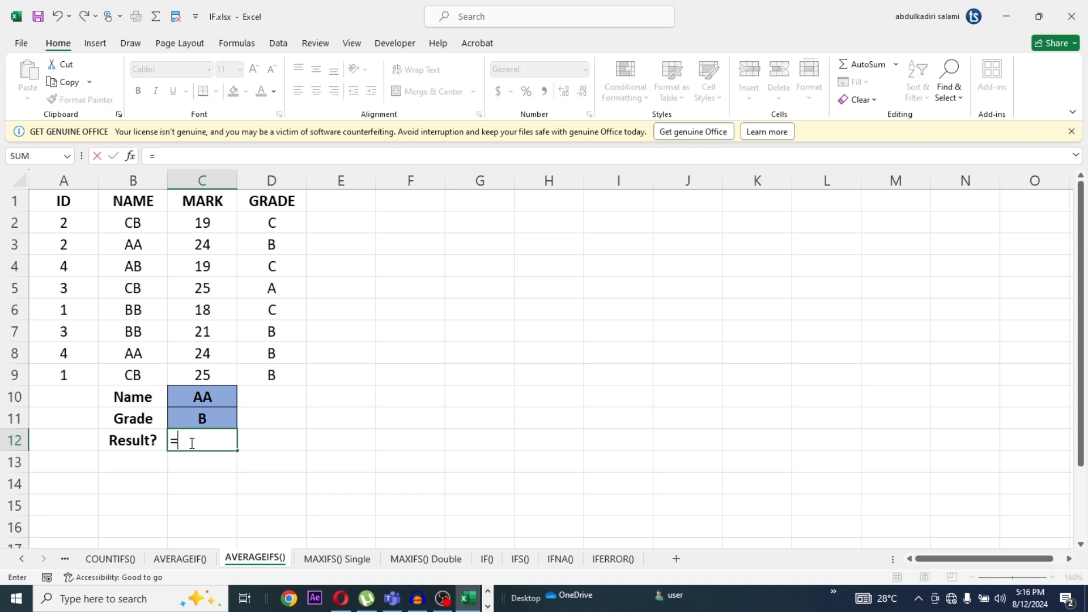
text(AV)
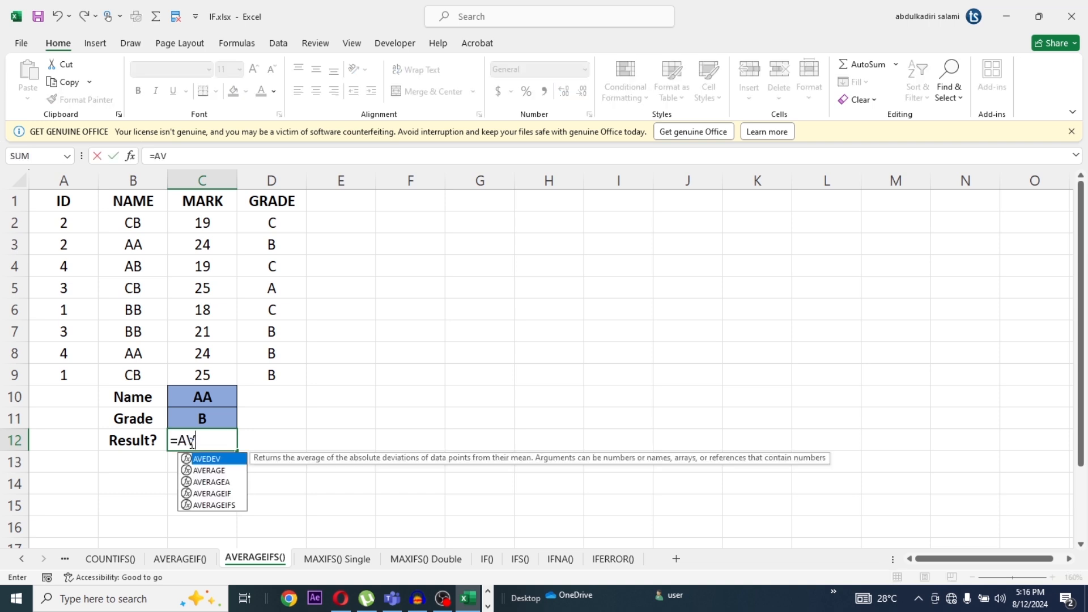
click(227, 506)
double_click(227, 506)
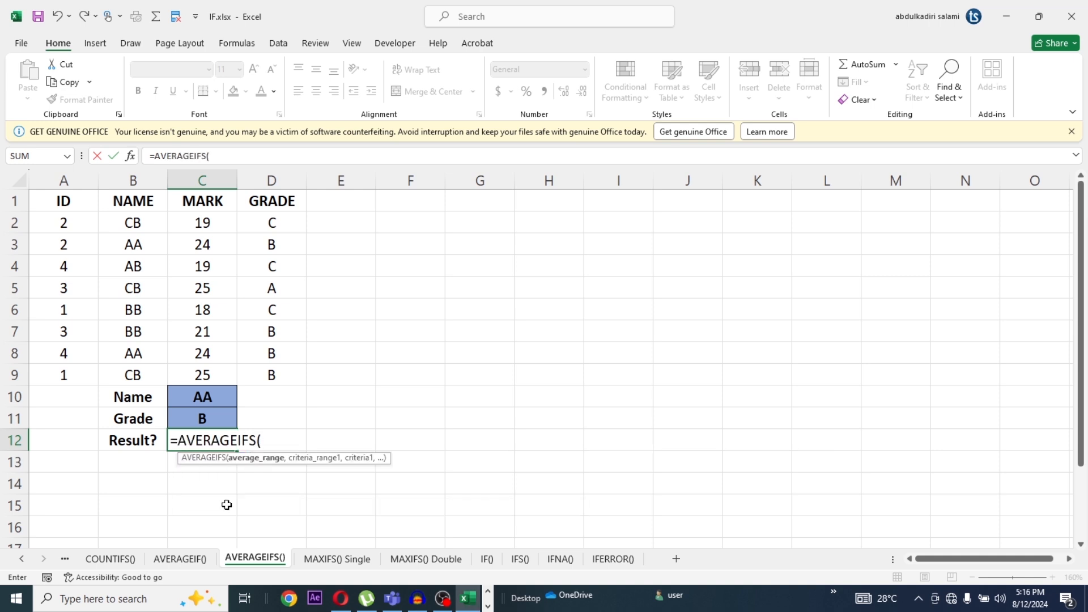
text(C)
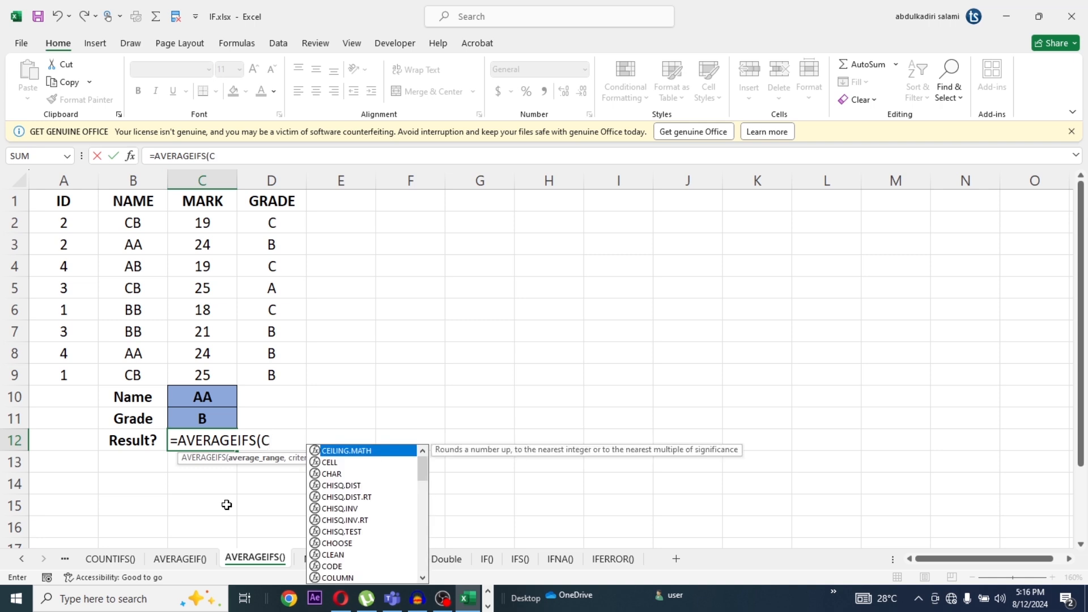
text(2:)
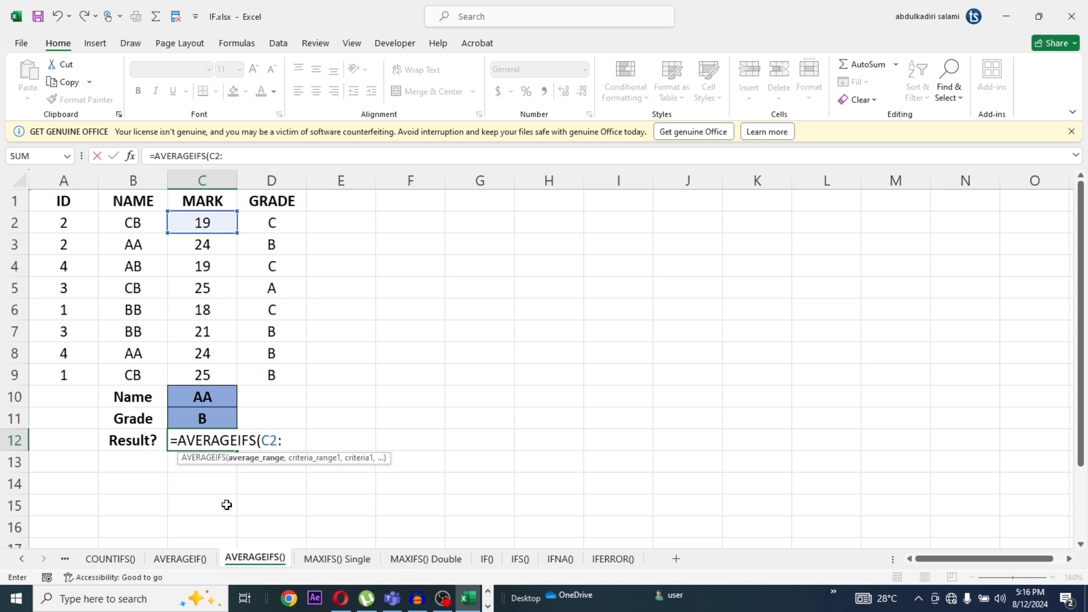
text(C9)
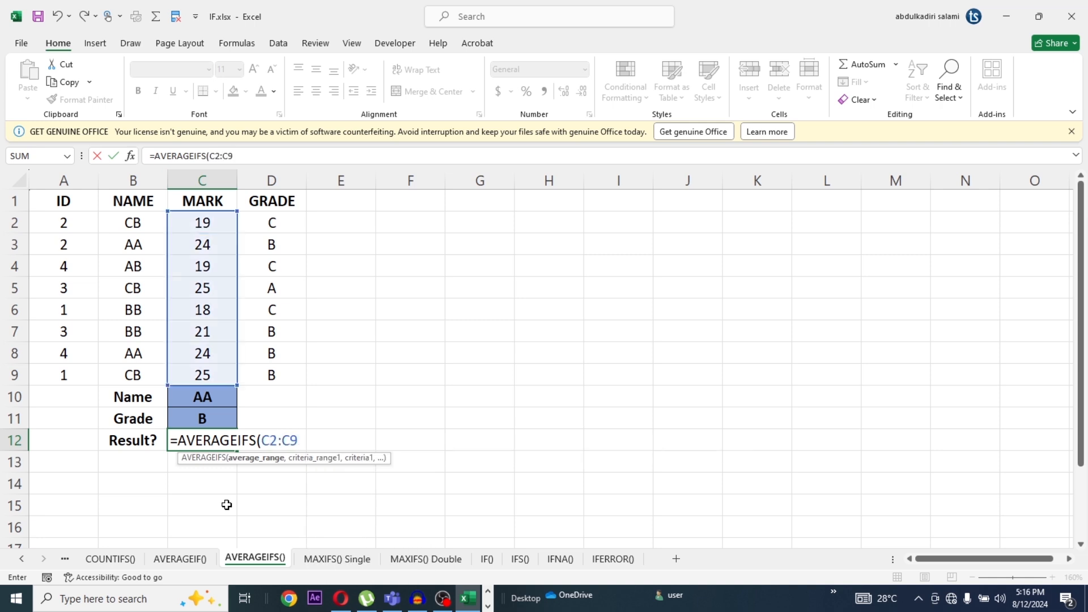
text(,)
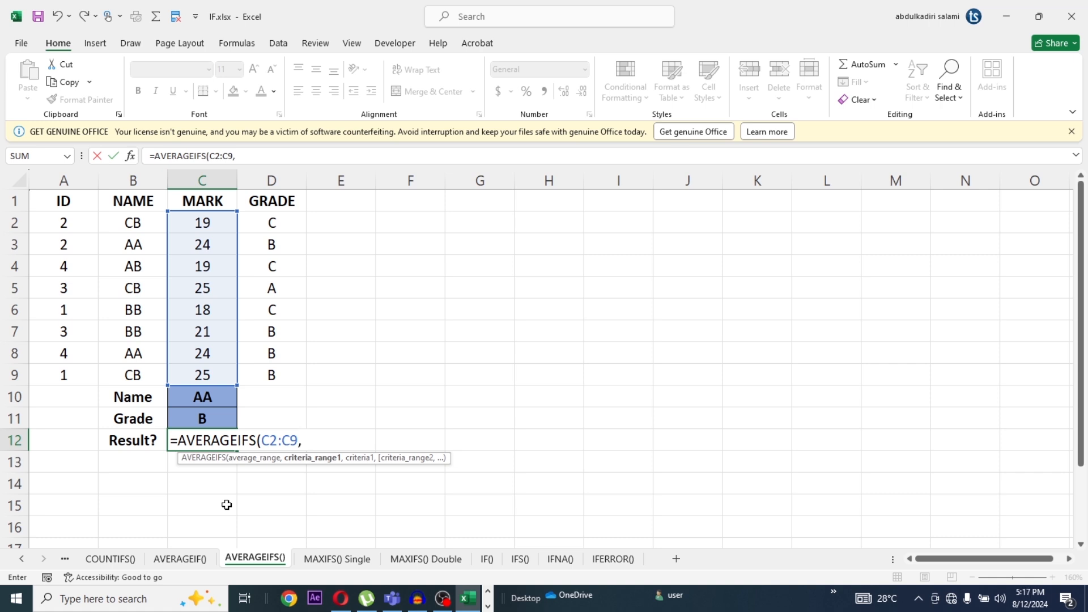
text(B2:)
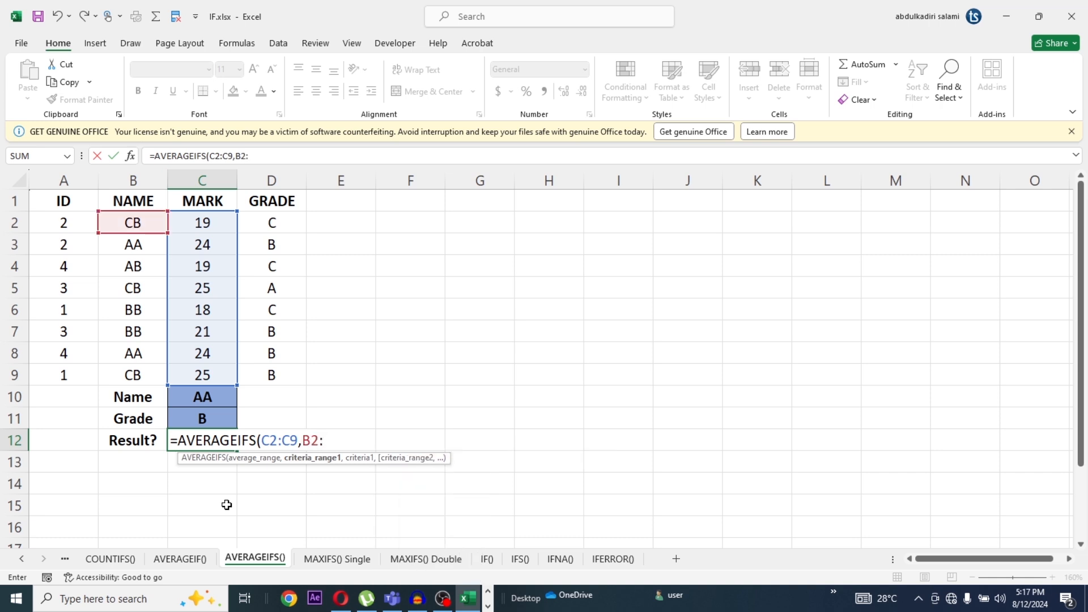
text( B9)
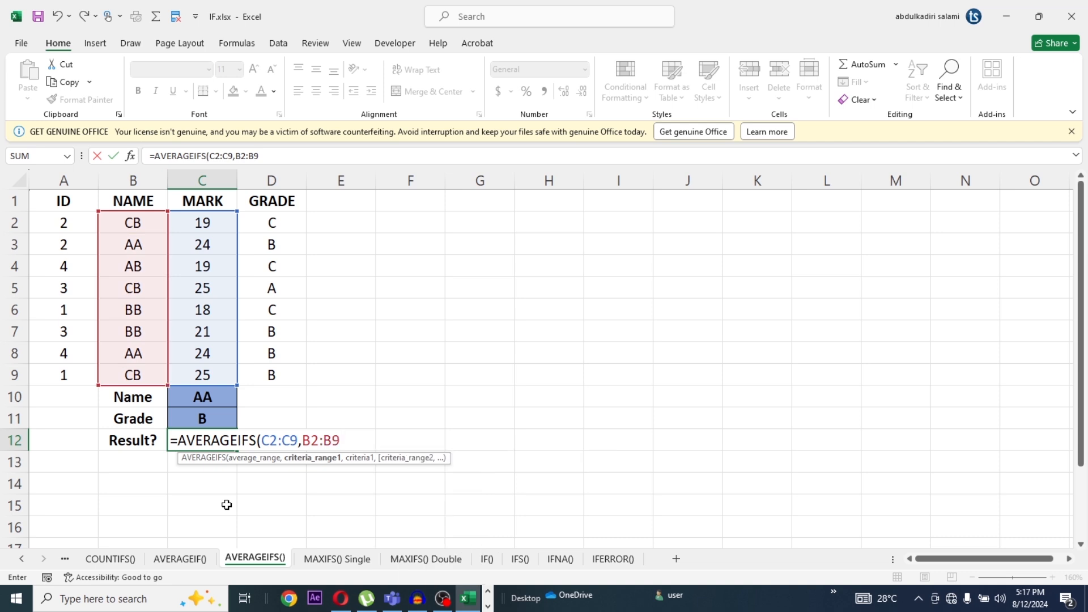
text(,)
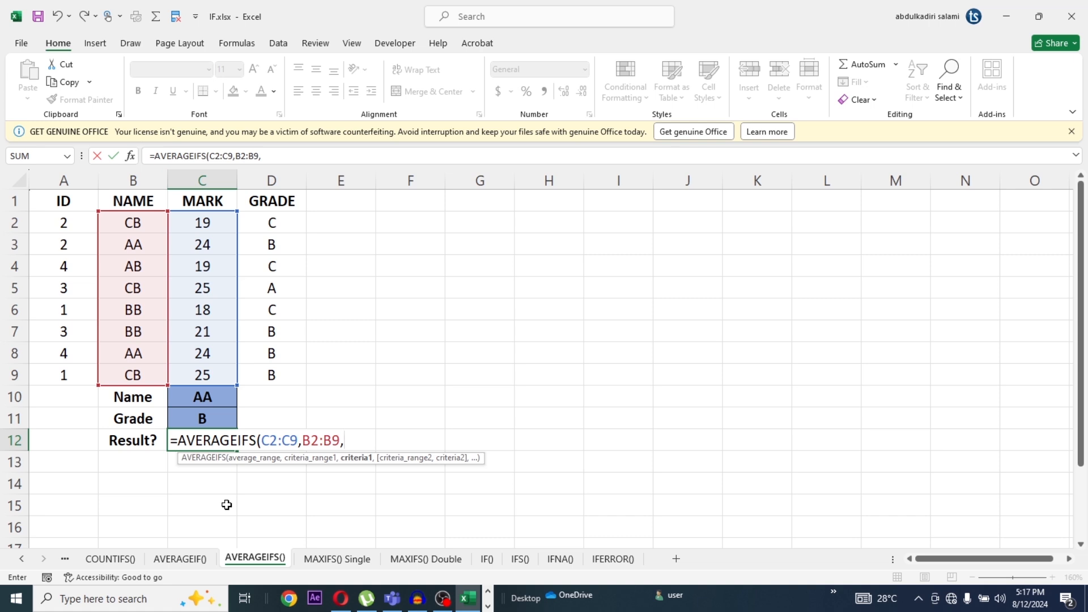
text(C)
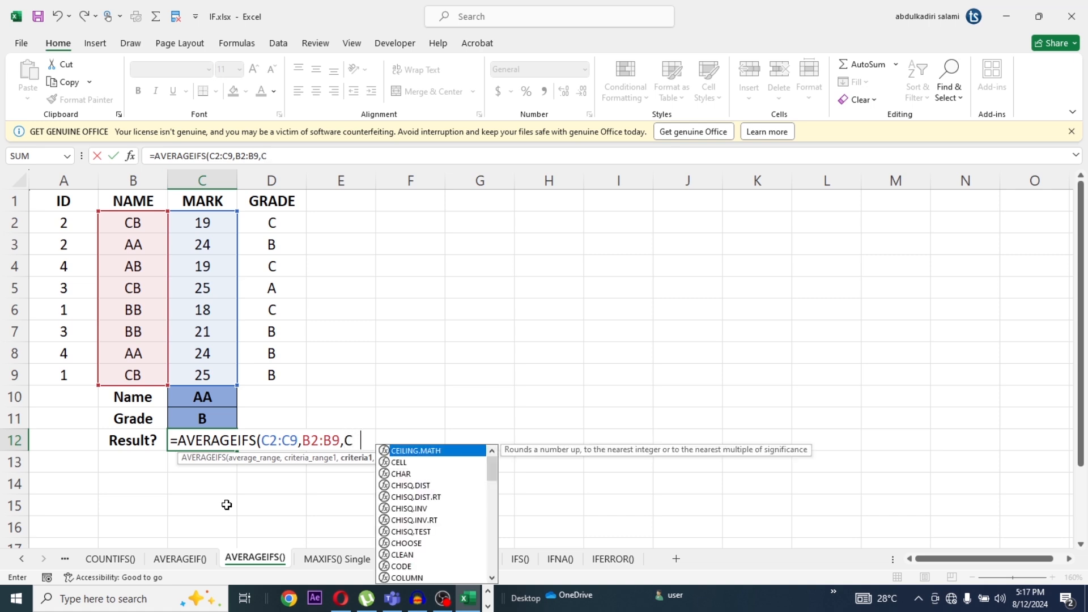
text(10)
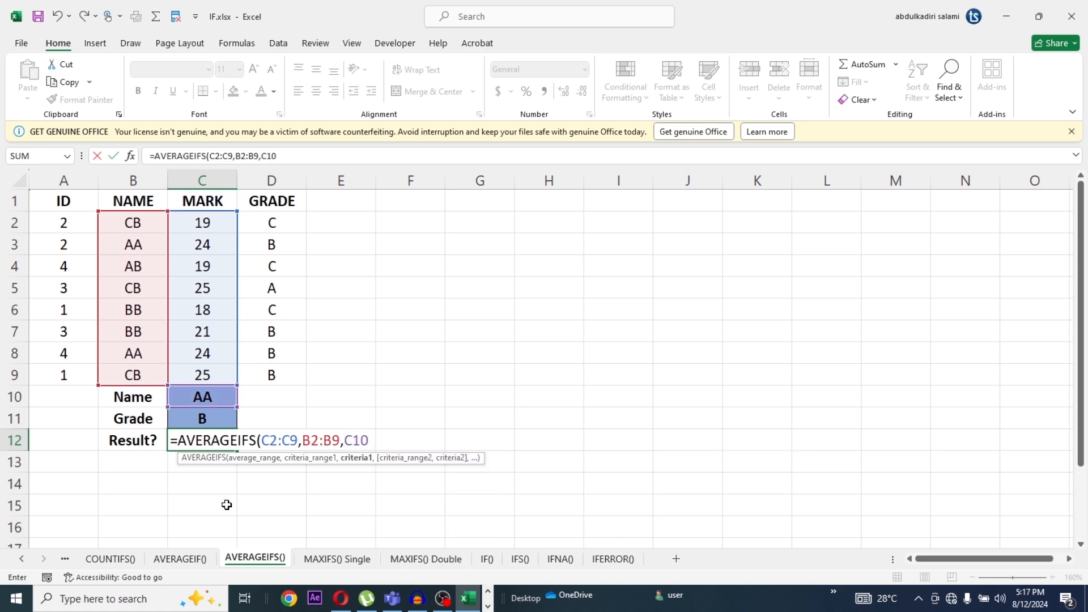
text(,)
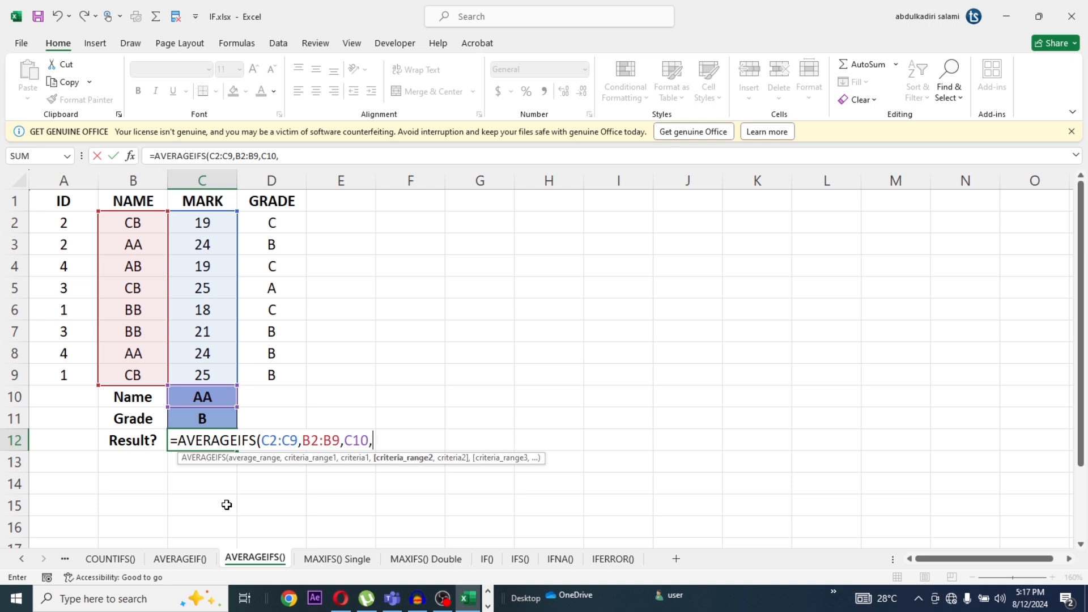
text(D2)
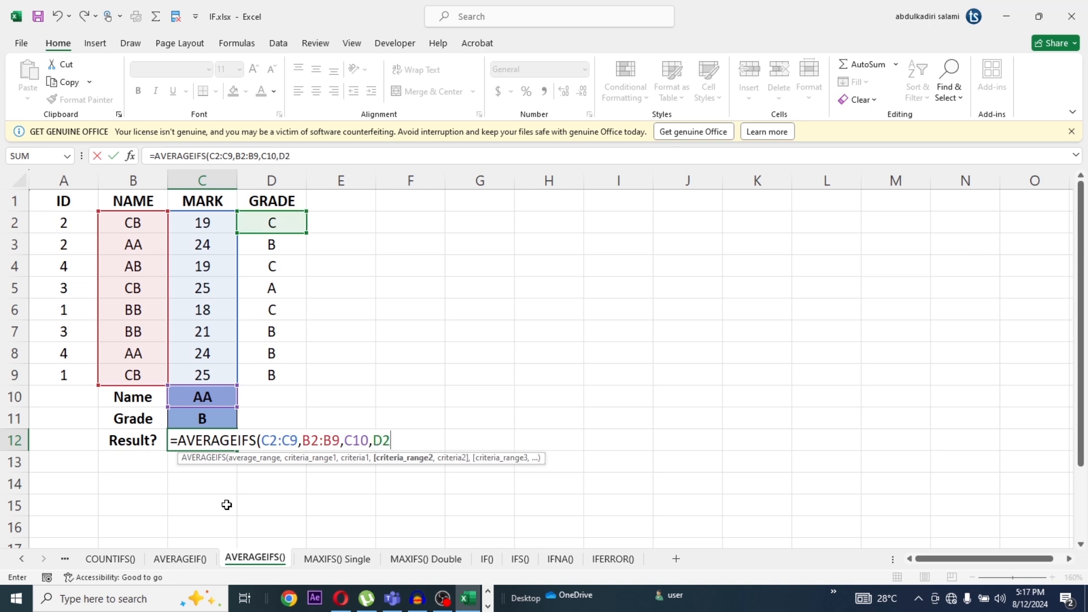
text(:D9)
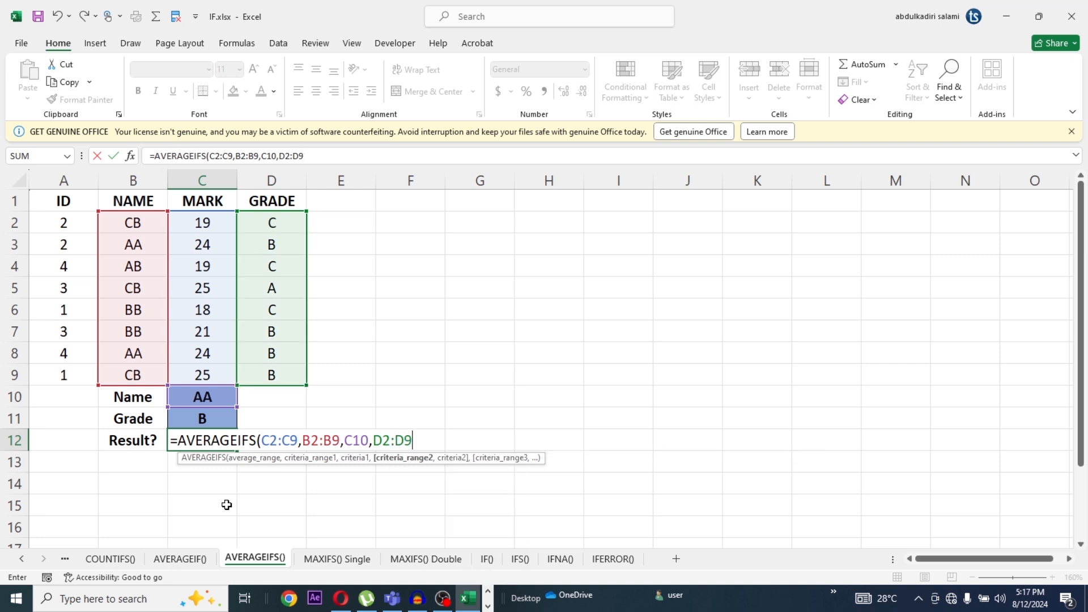
text(,)
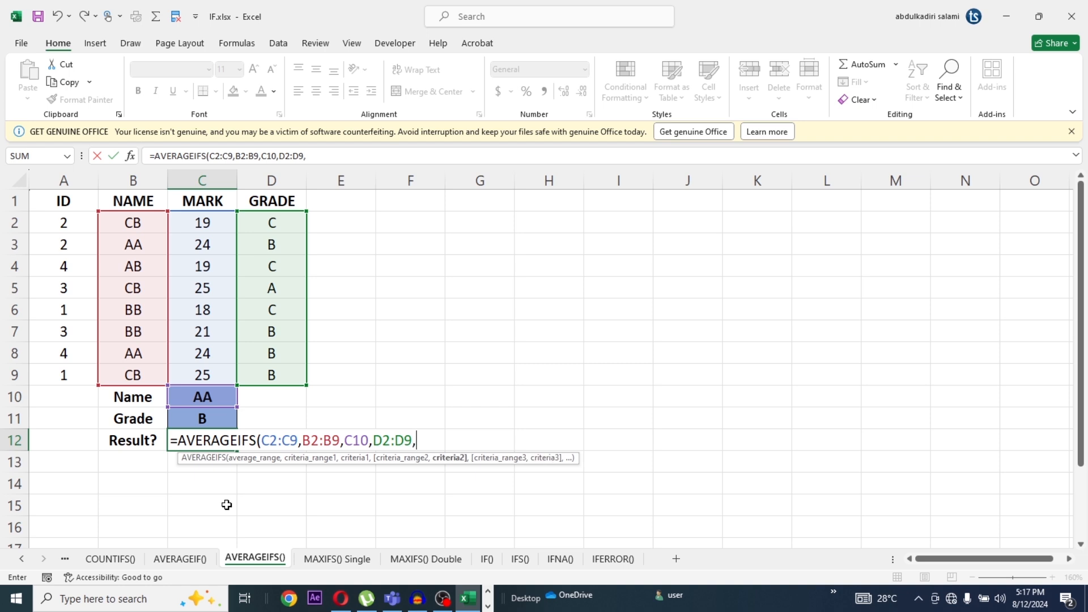
text(C)
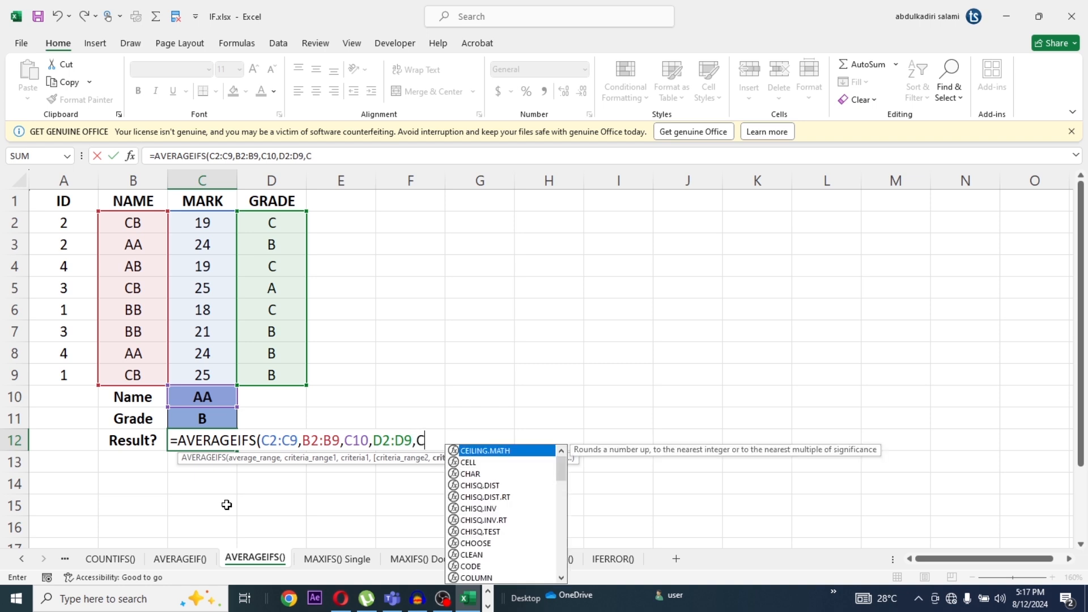
text(1)
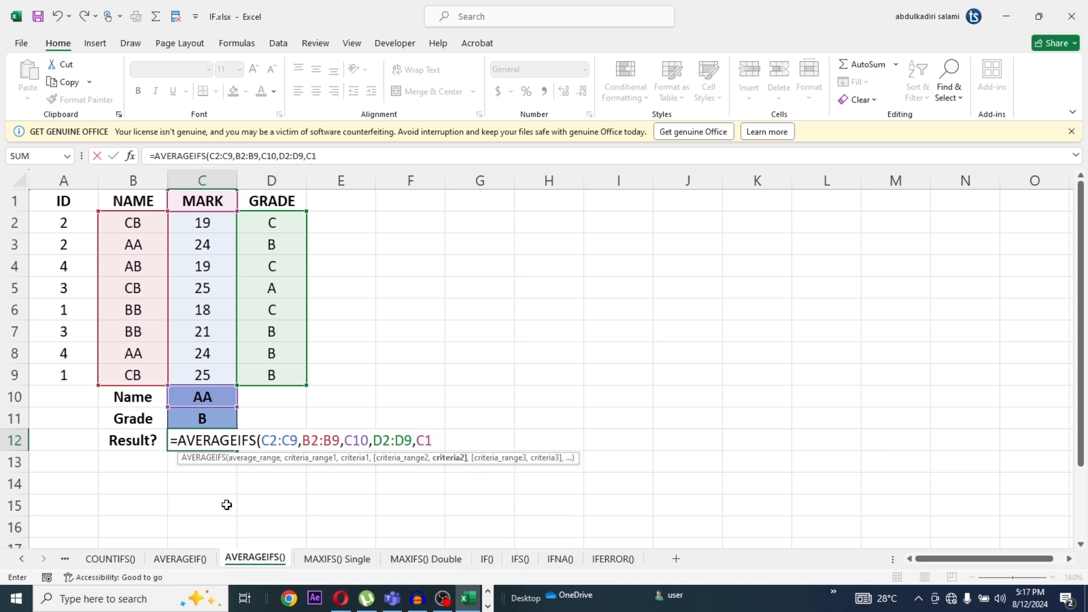
text(1)
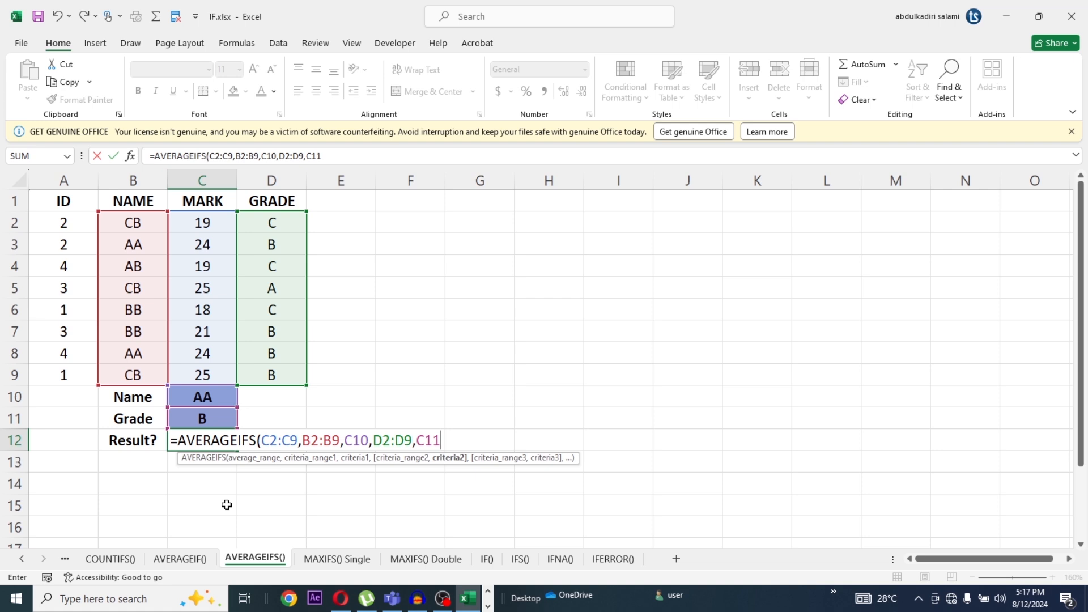
text())
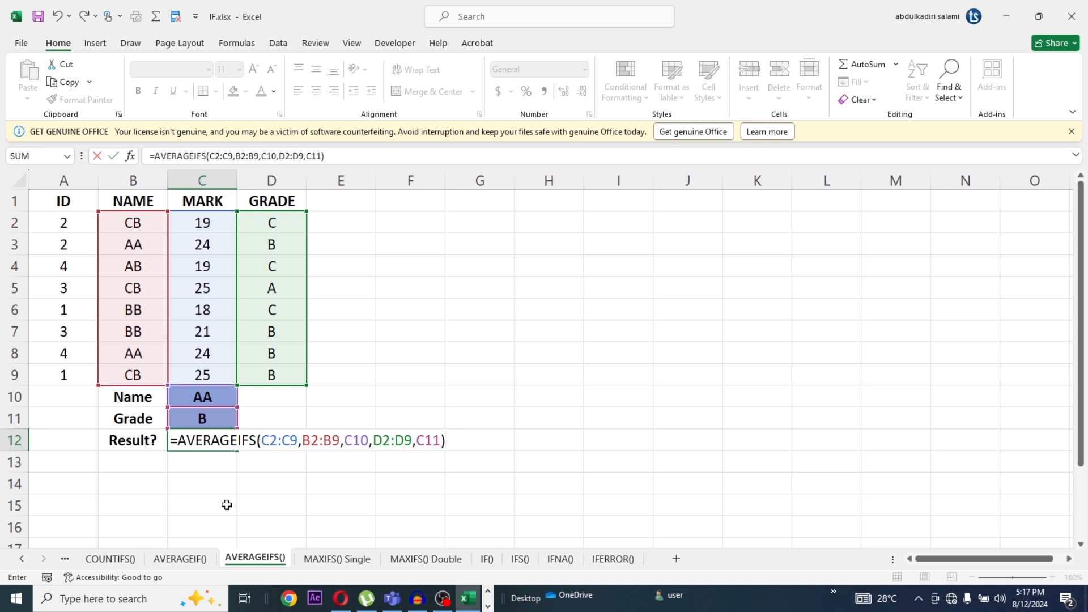
Add the GRADE range D2:D9 with C11 as its criteria to the AVERAGEIFS formula in C12 and complete it
key(Return)
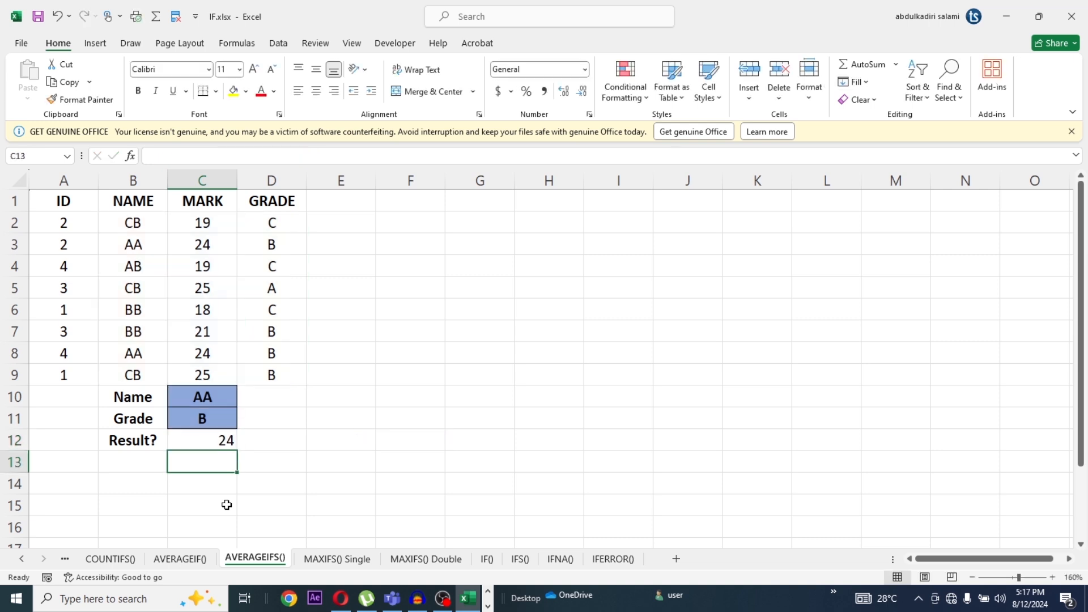
Check the AVERAGEIFS result in C12 against the rows named AA in the NAME column
click(225, 442)
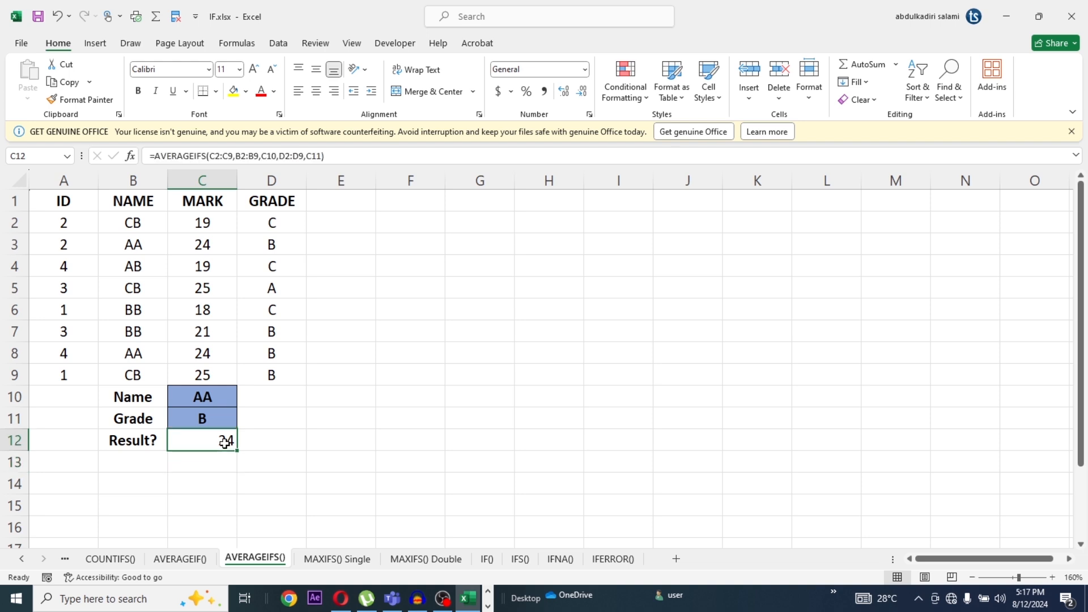
click(136, 246)
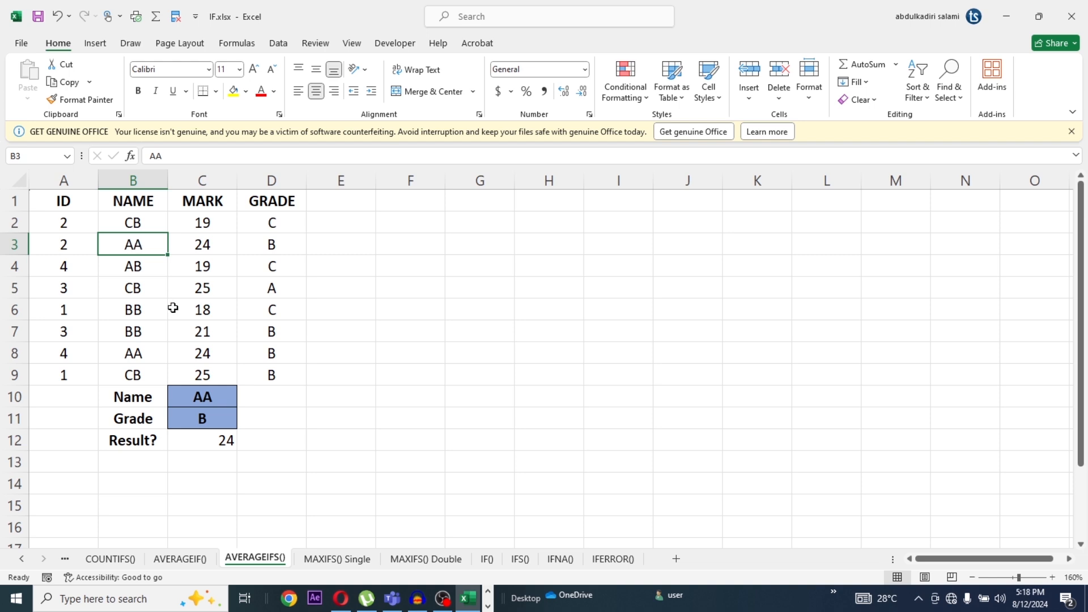
click(134, 355)
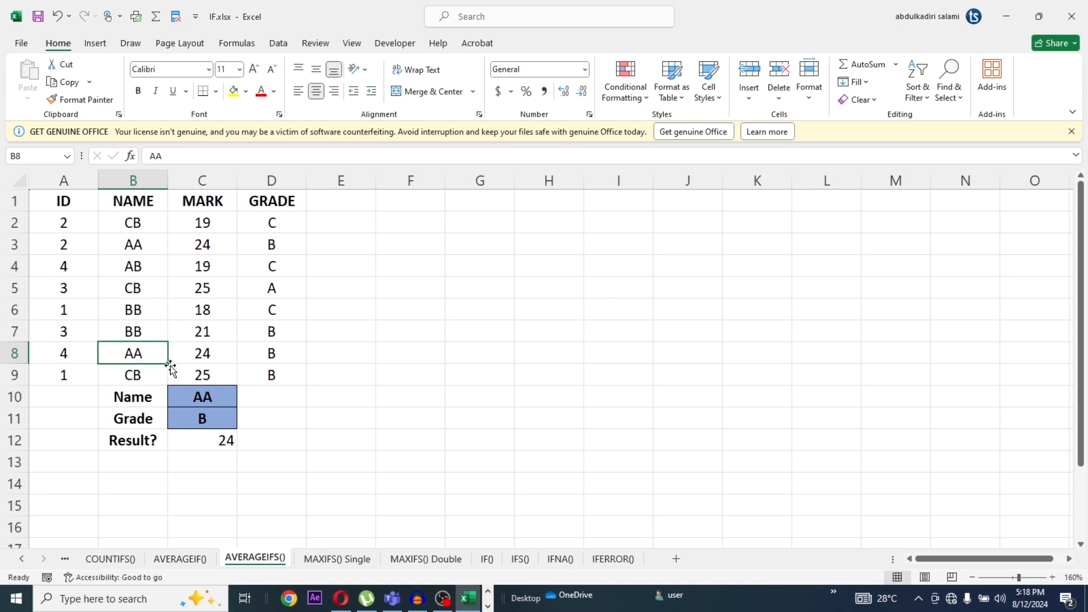
click(215, 446)
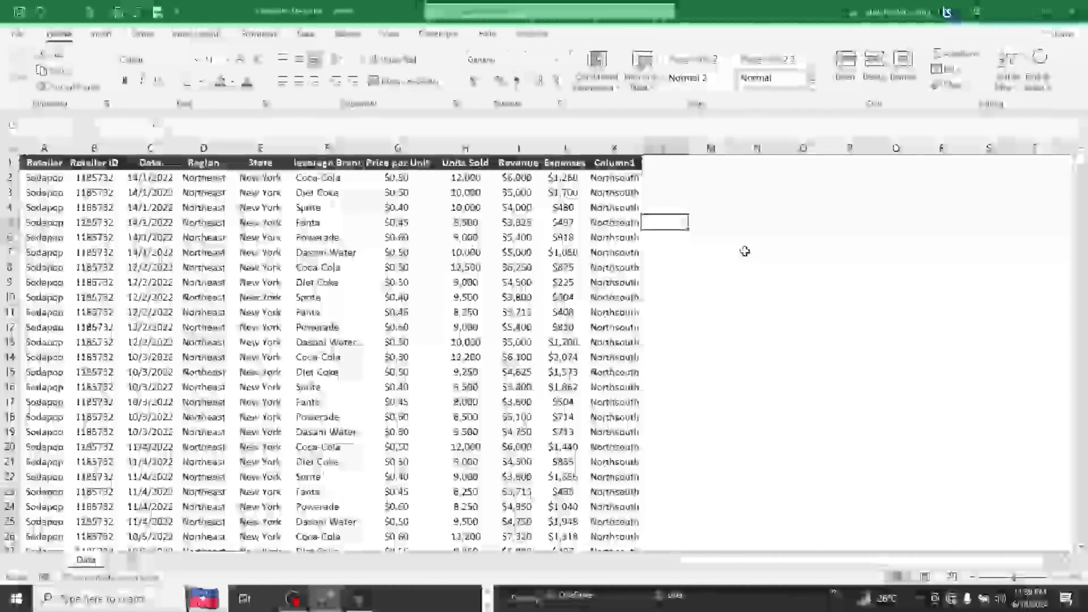
Enter the formula =RANDBETWEEN(1, 50) in cell M11 of the Data sheet in Power-BI-DAX.xlsx
click(711, 281)
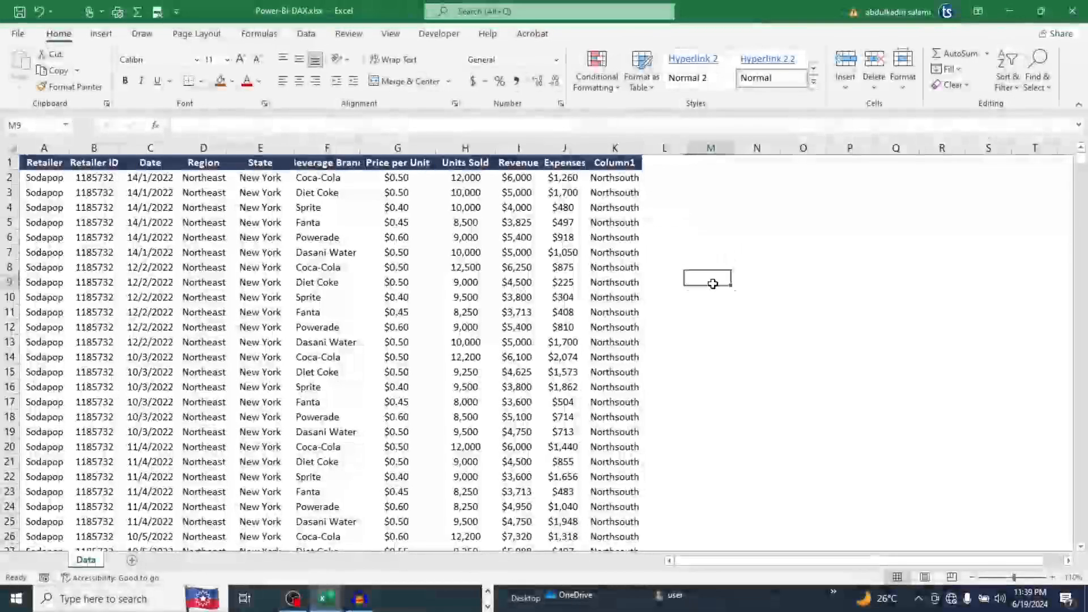
click(725, 314)
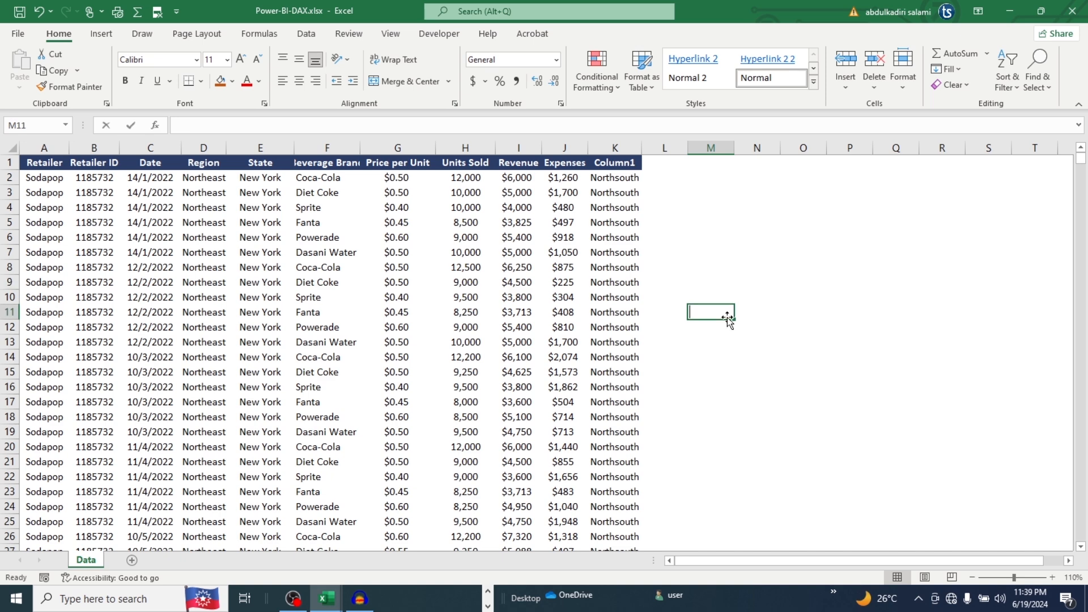
text(=rand)
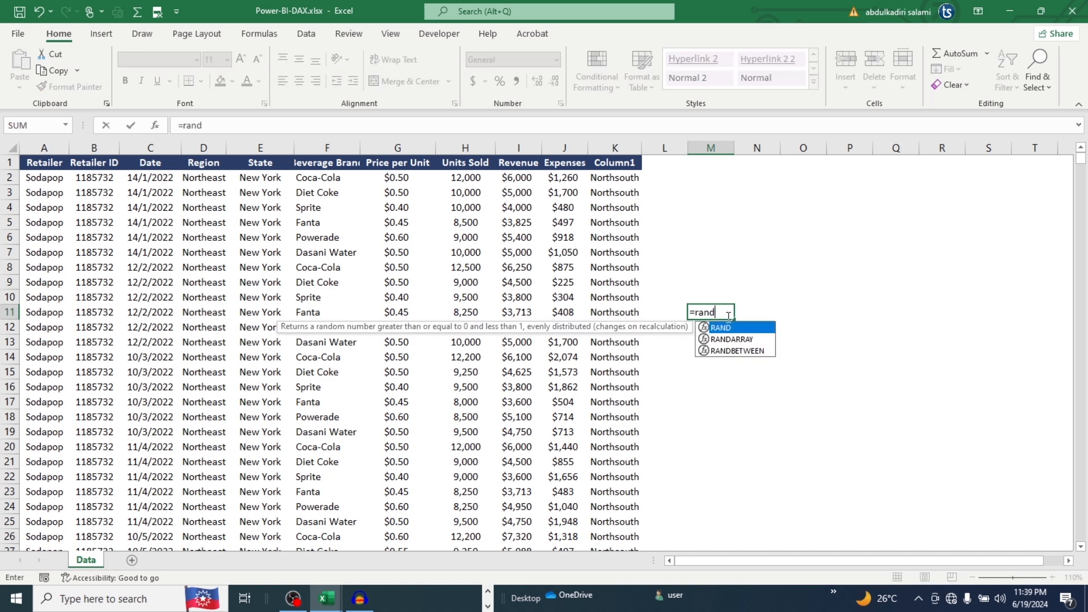
double_click(736, 350)
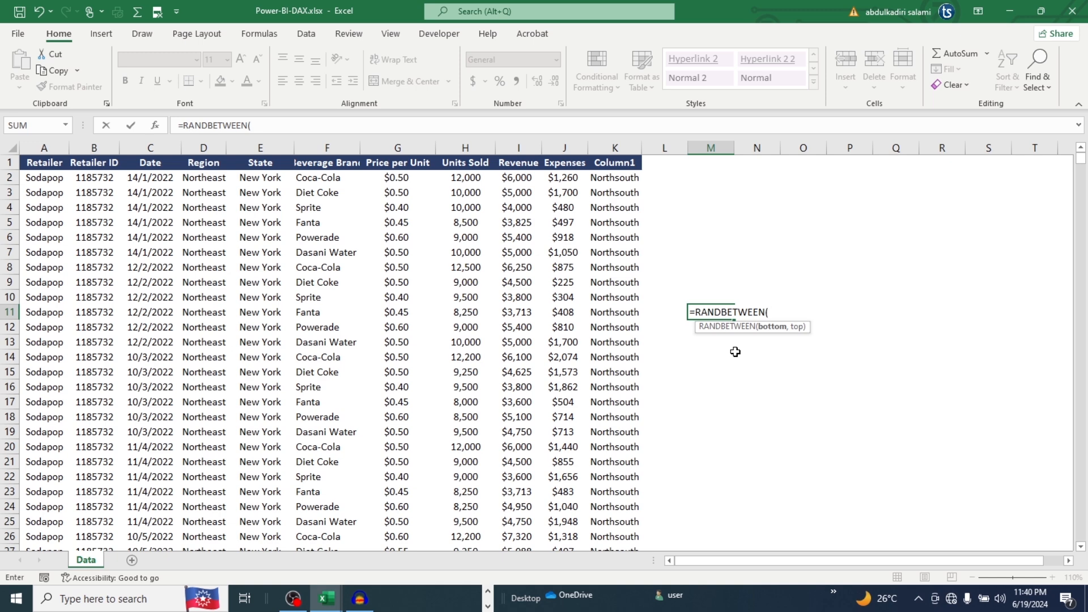
text(, 50)
text())
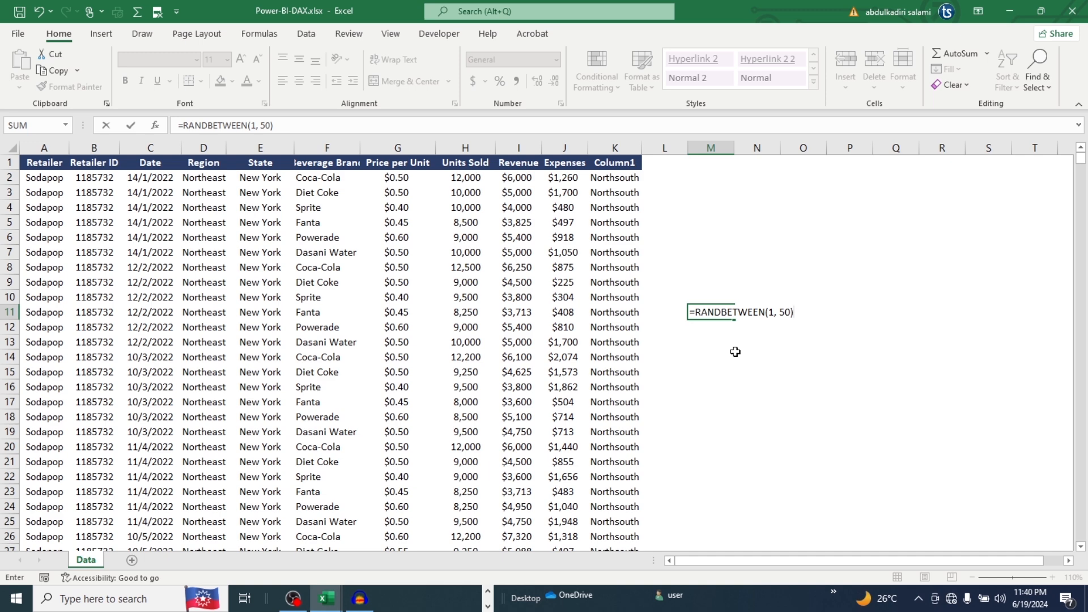
key(Return)
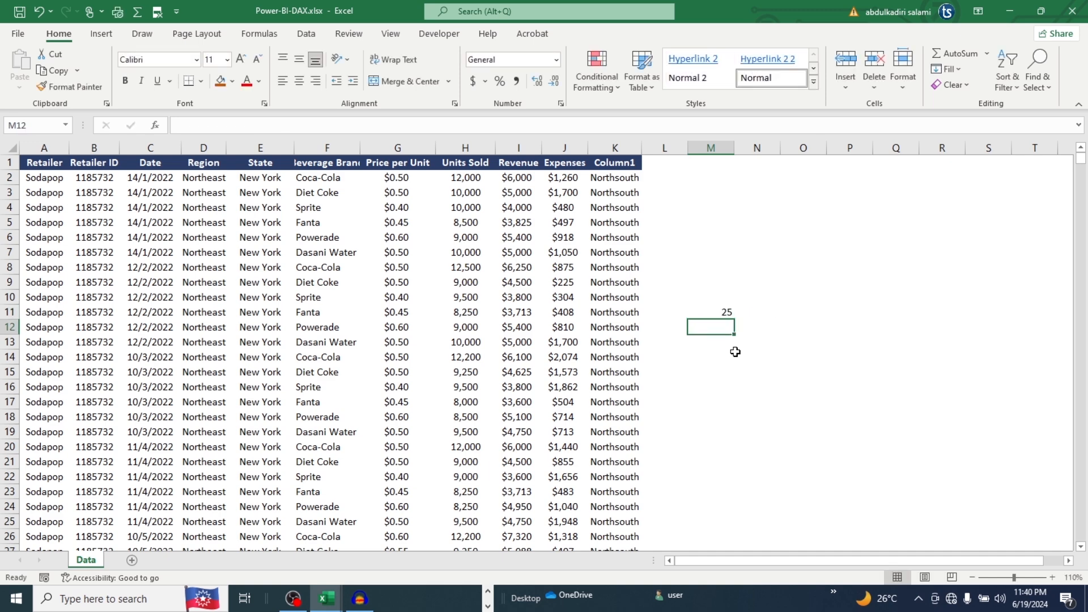
Enter another random-number formula, =RANDBETWEEN(1,50), in cell M12 below the first one
text(=raand)
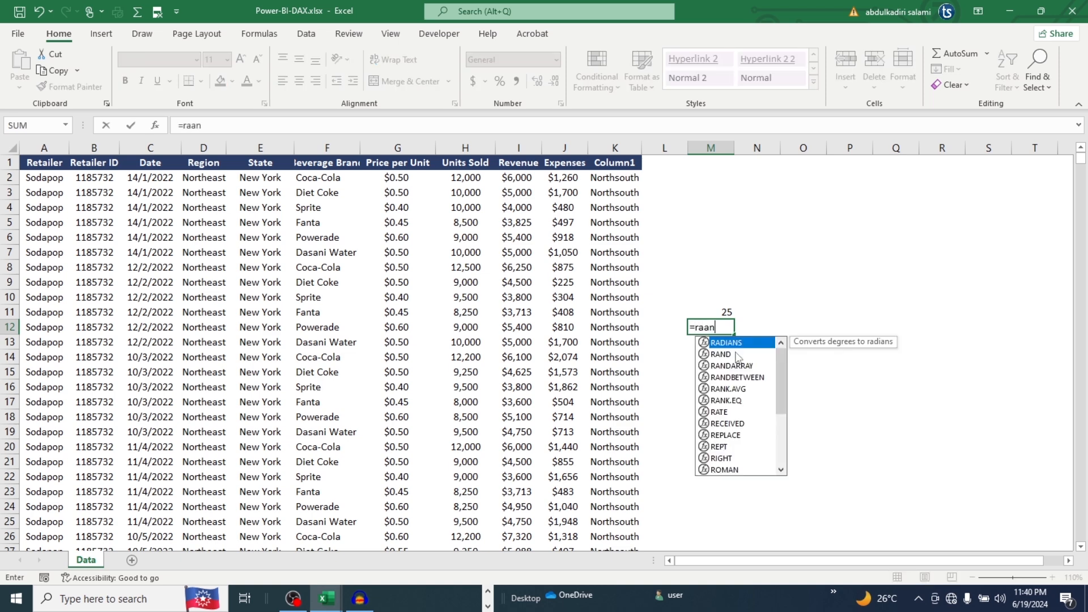
key(BackSpace)
key(BackSpace)
key(BackSpace)
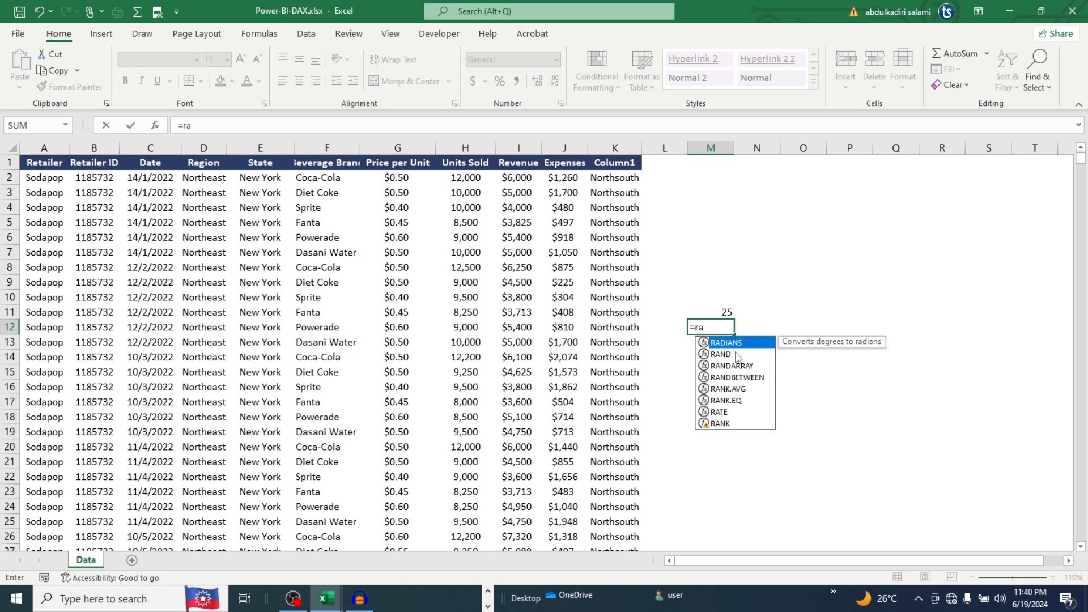
text(nd)
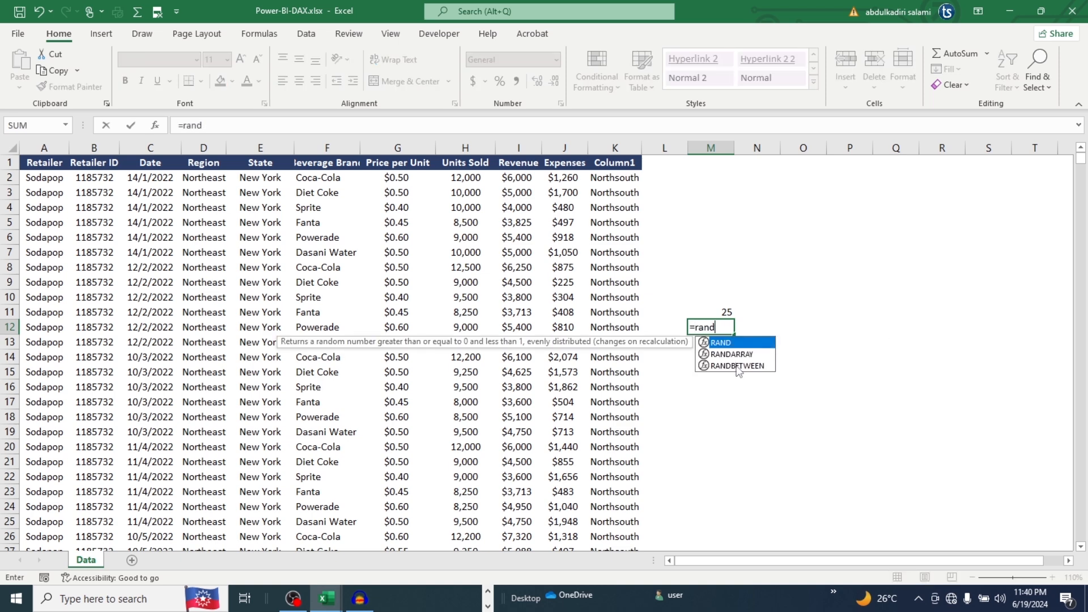
double_click(738, 366)
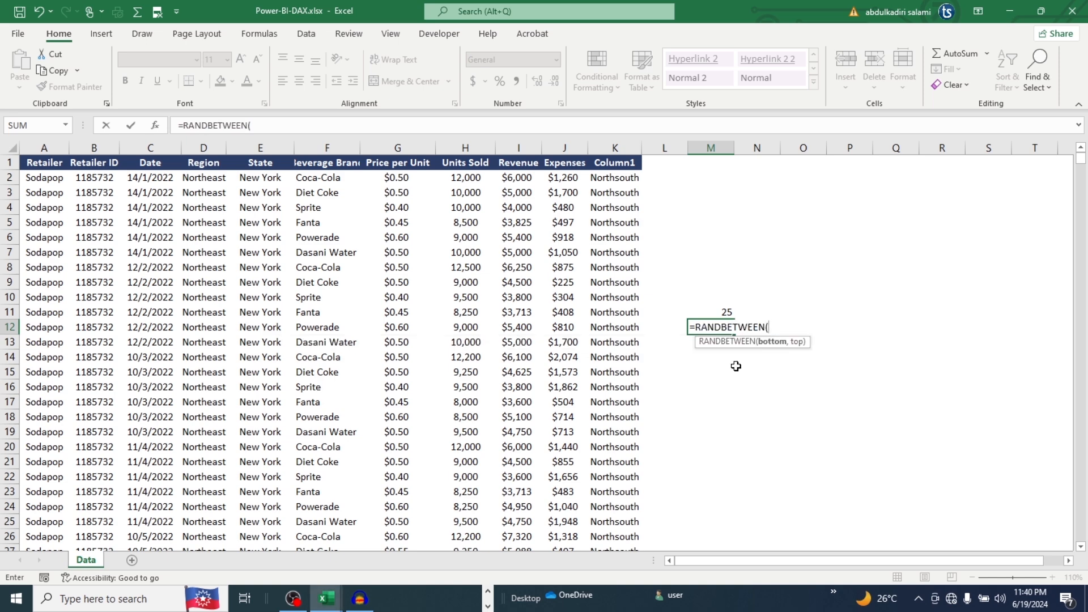
text(1,50))
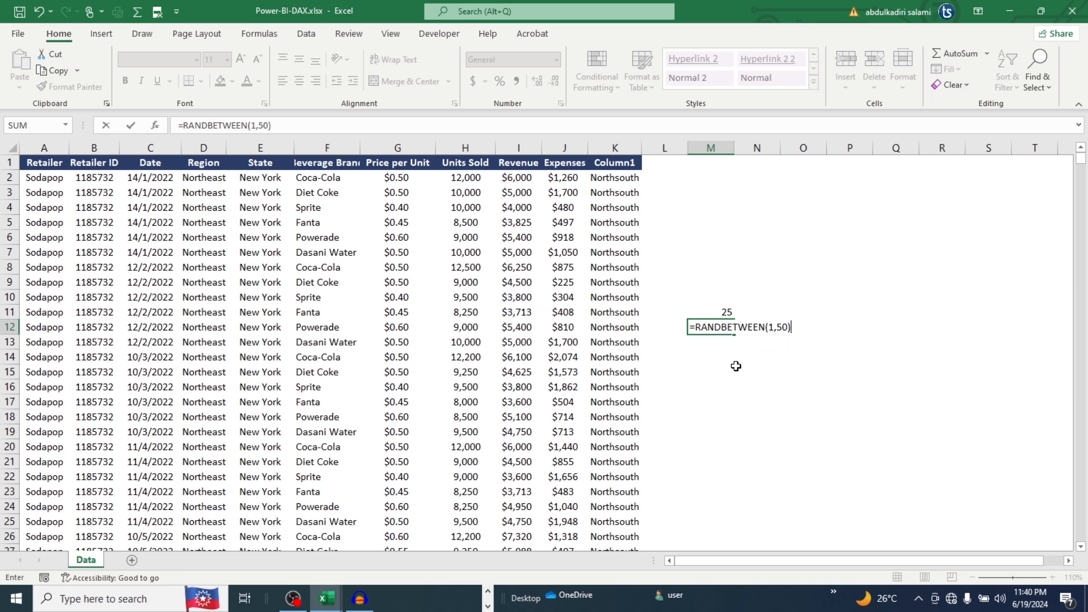
key(Return)
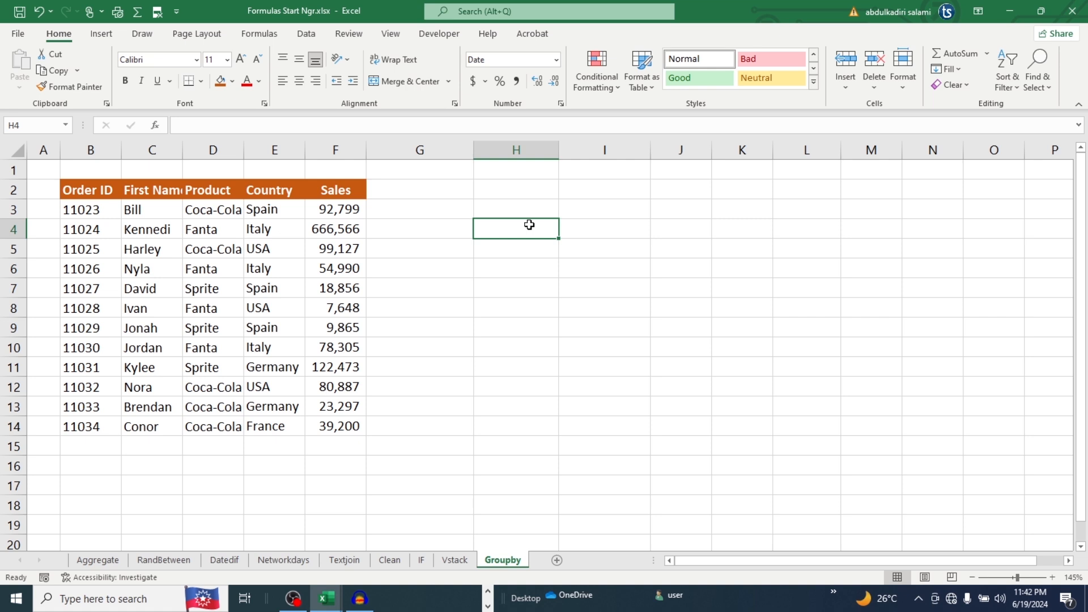
Begin a RANDARRAY formula in cell H4 of the Groupby sheet with 20 rows, 5 columns, minimum 1 and maximum 100
text(=ran)
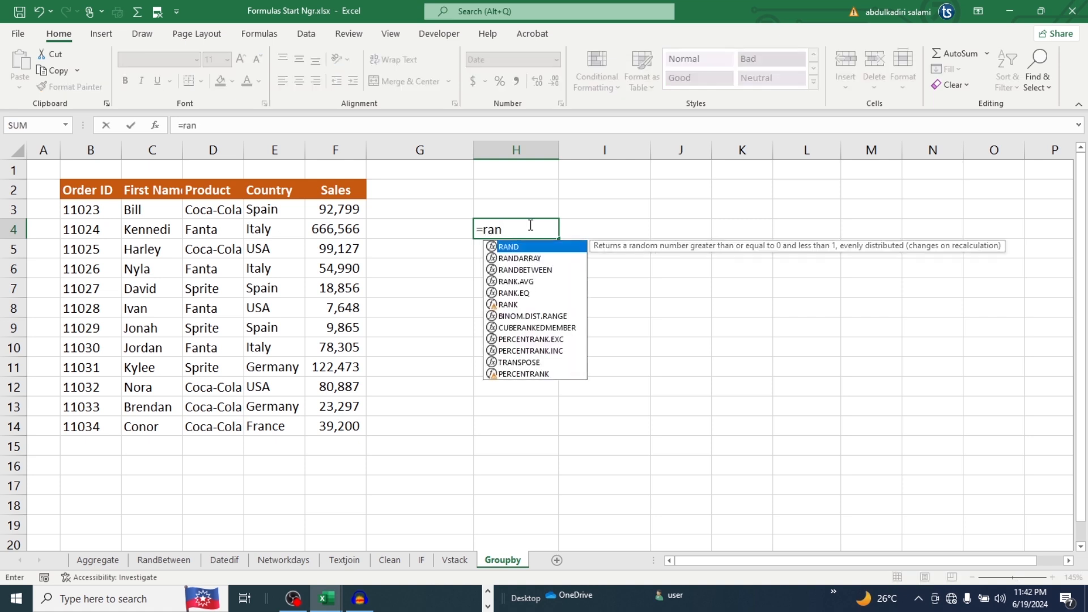
click(520, 260)
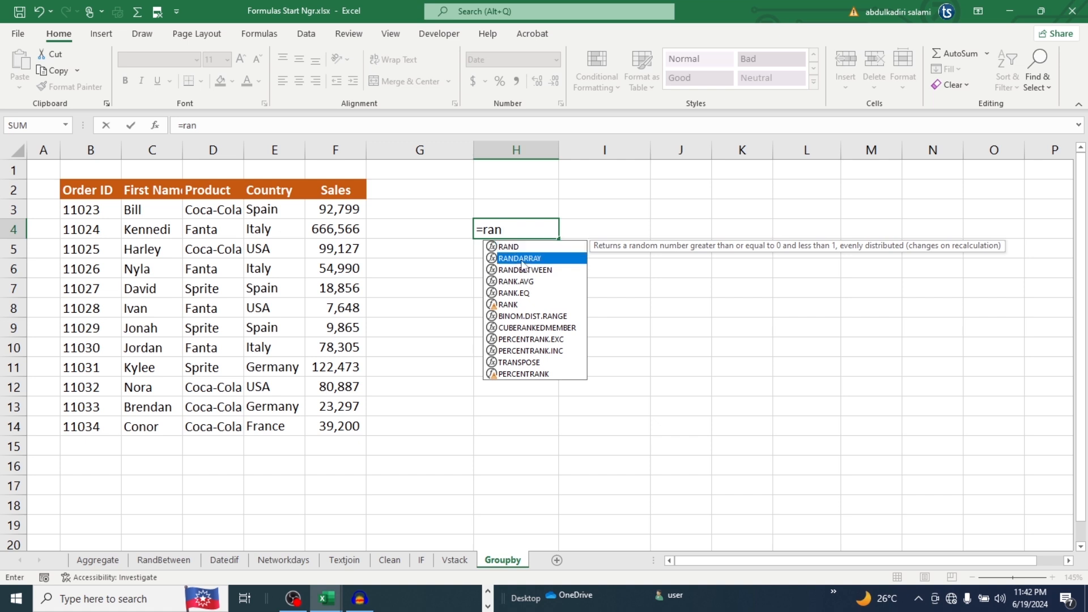
double_click(520, 259)
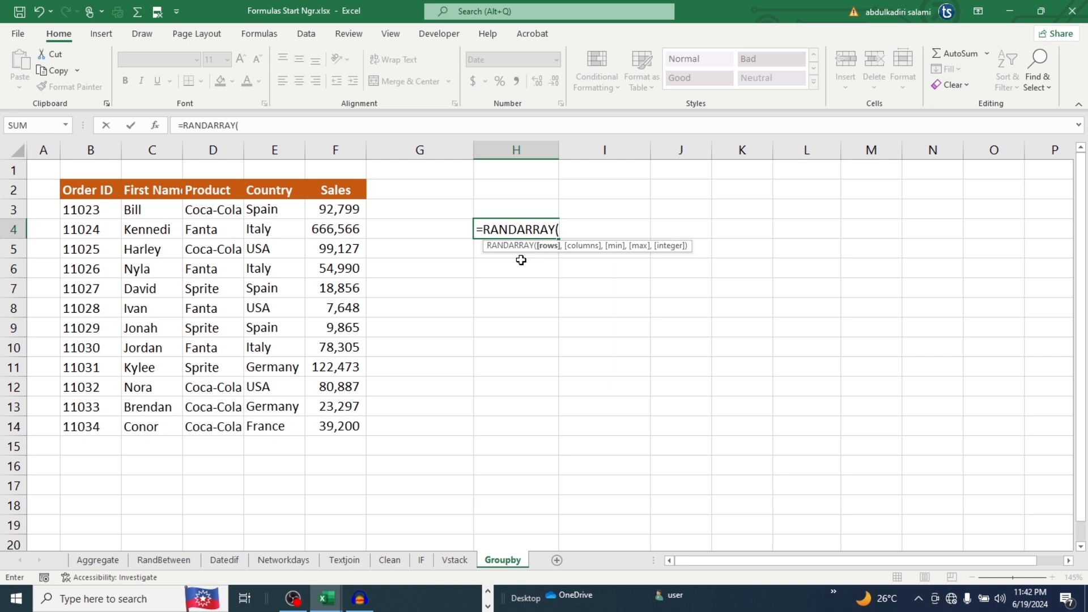
text(20,)
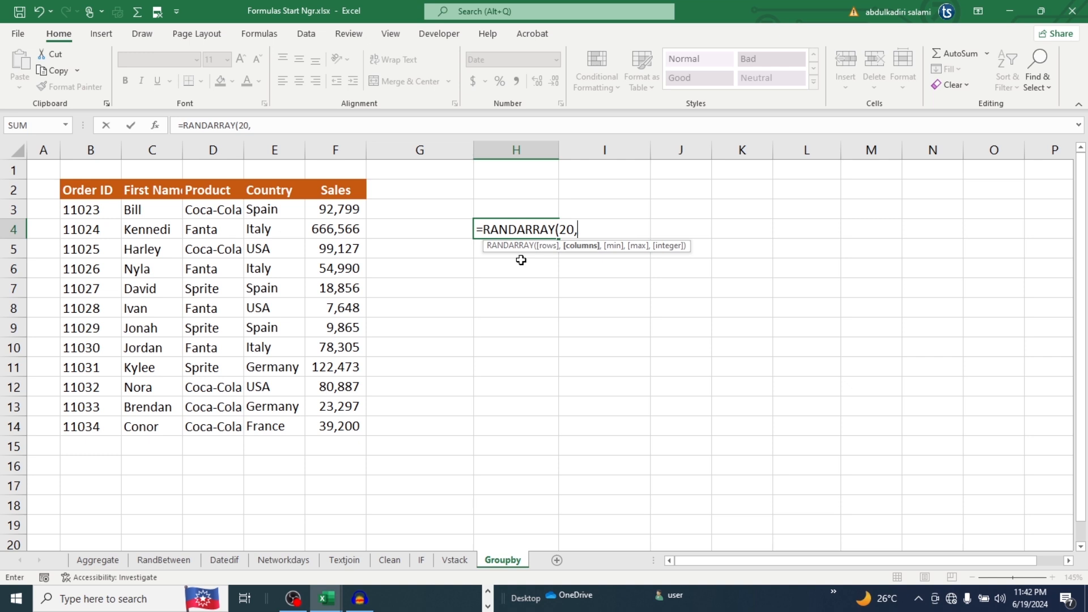
text(5 ,)
text(1,100)
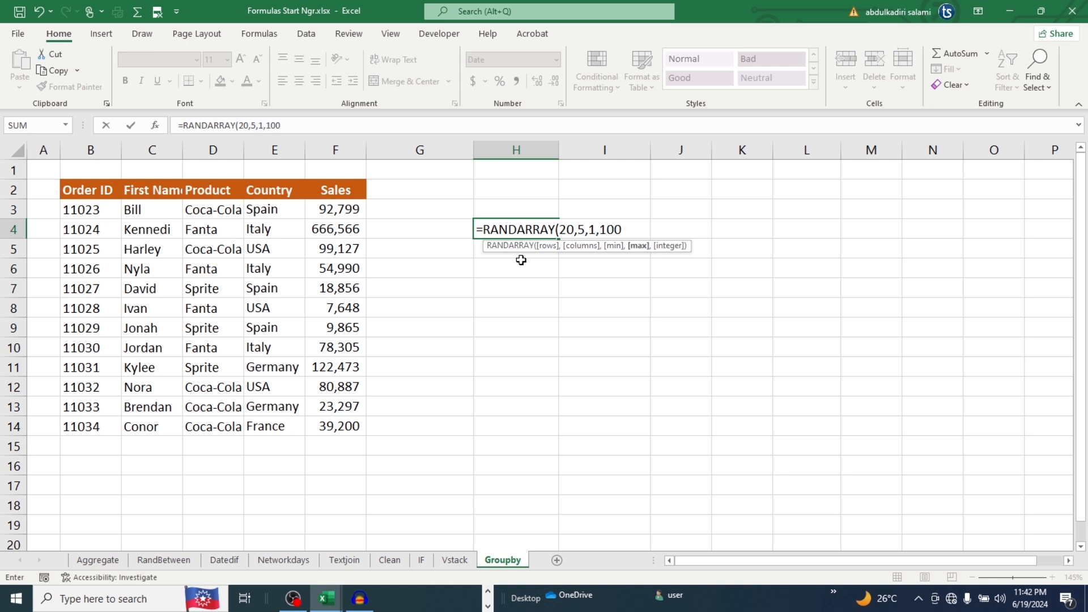
text(,)
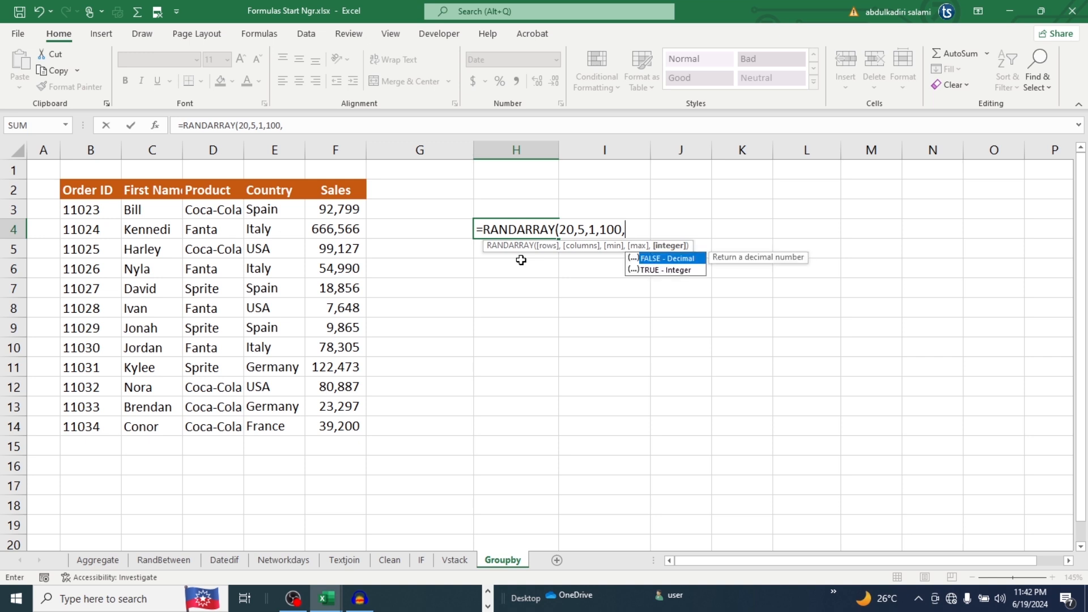
Set the RANDARRAY integer argument to TRUE, complete the formula and review the generated array down to its last row
click(651, 270)
double_click(651, 271)
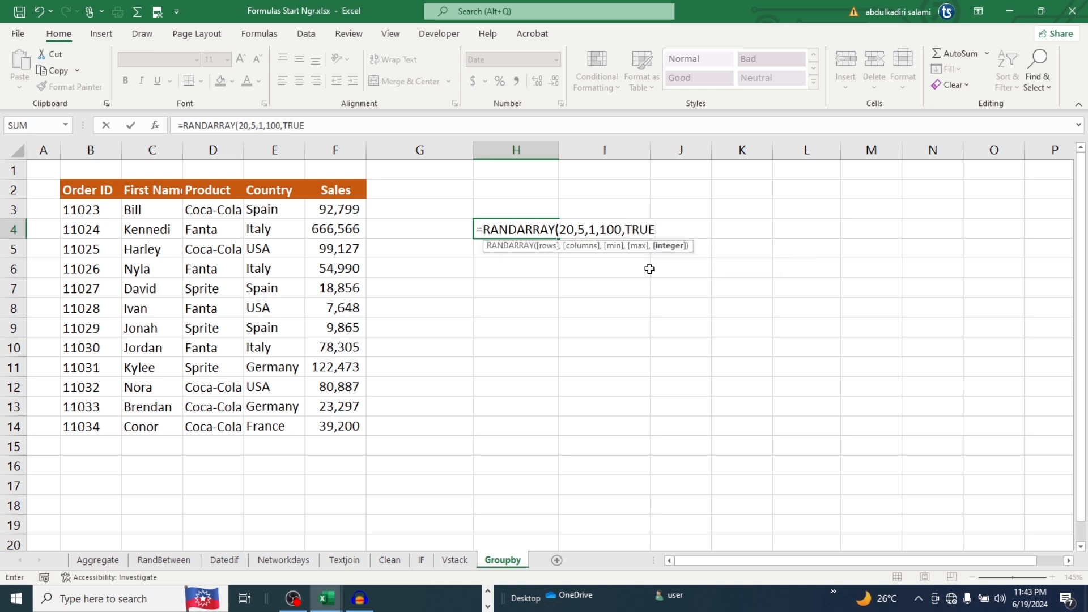
text())
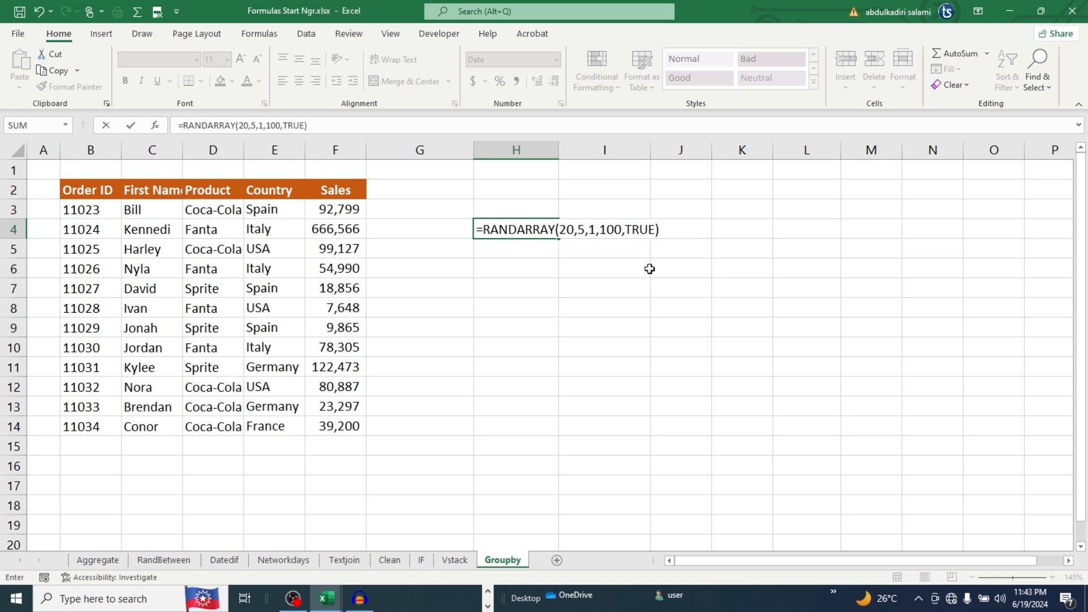
key(Return)
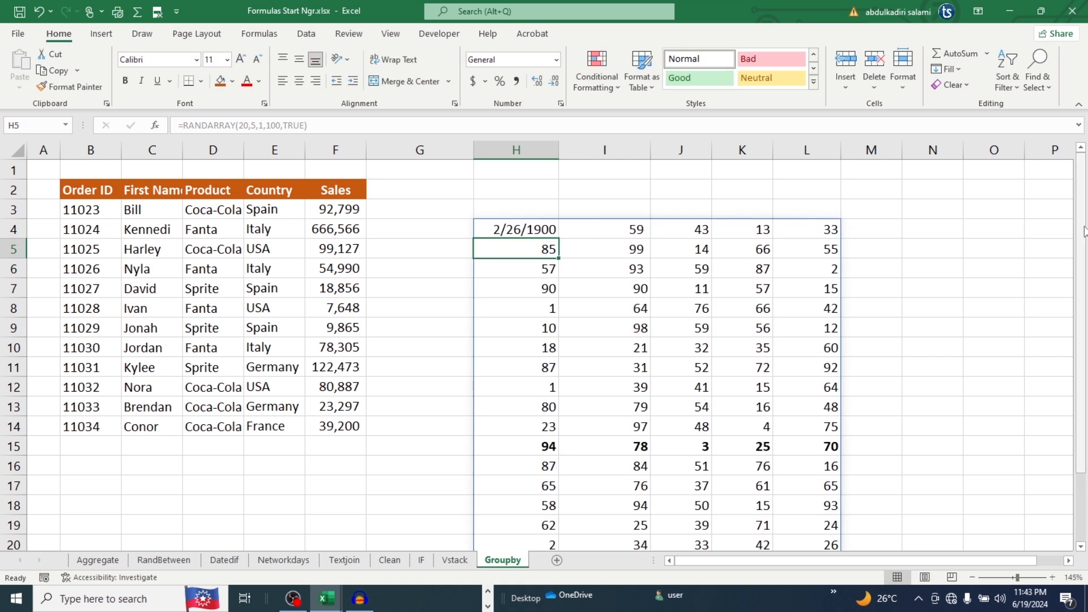
drag(1084, 231, 1084, 288)
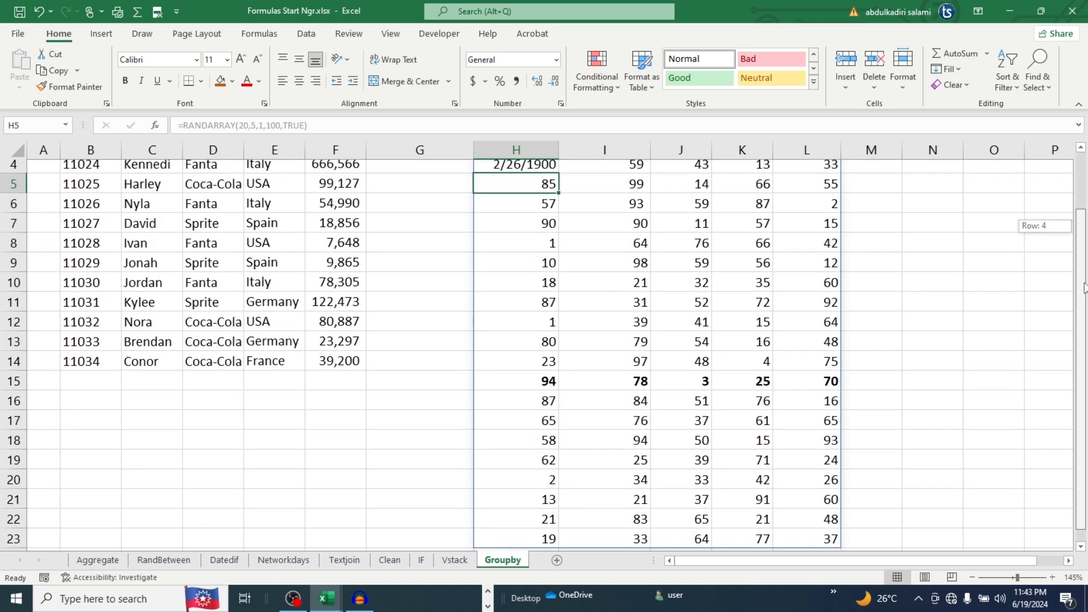
drag(1084, 288, 1084, 317)
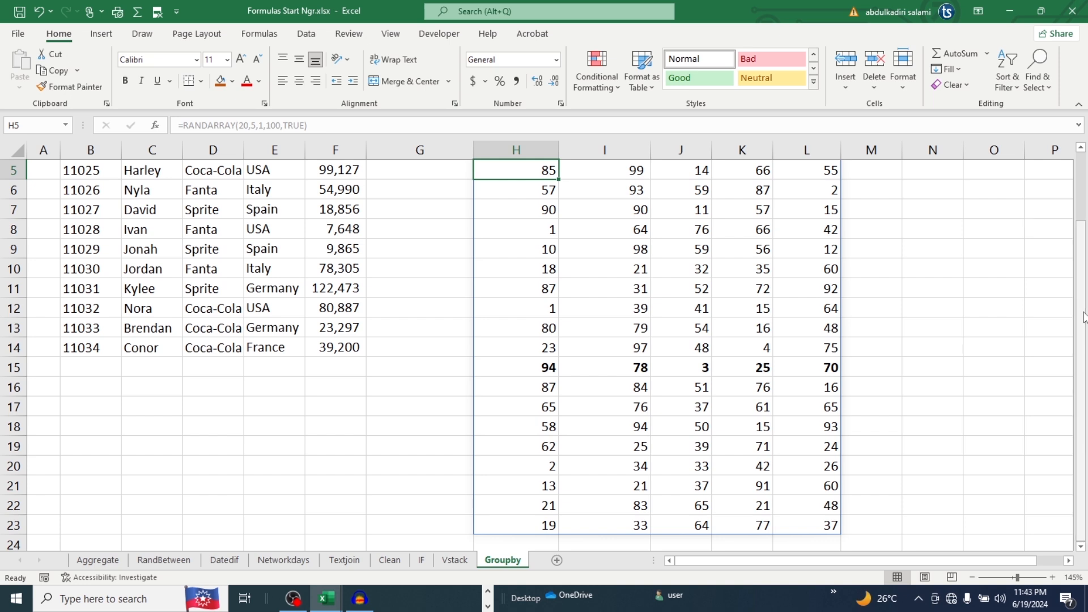